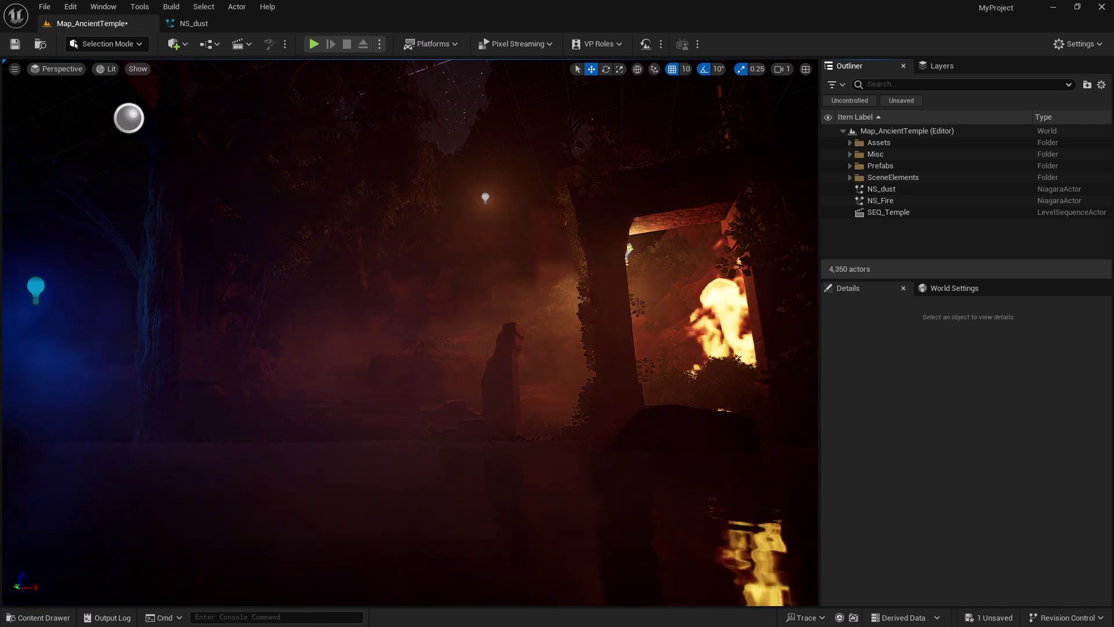
Select NS_dust in the temple level and inspect its Curl Noise Force, Add Velocity and Spawn Rate modules.
left_click(283, 158)
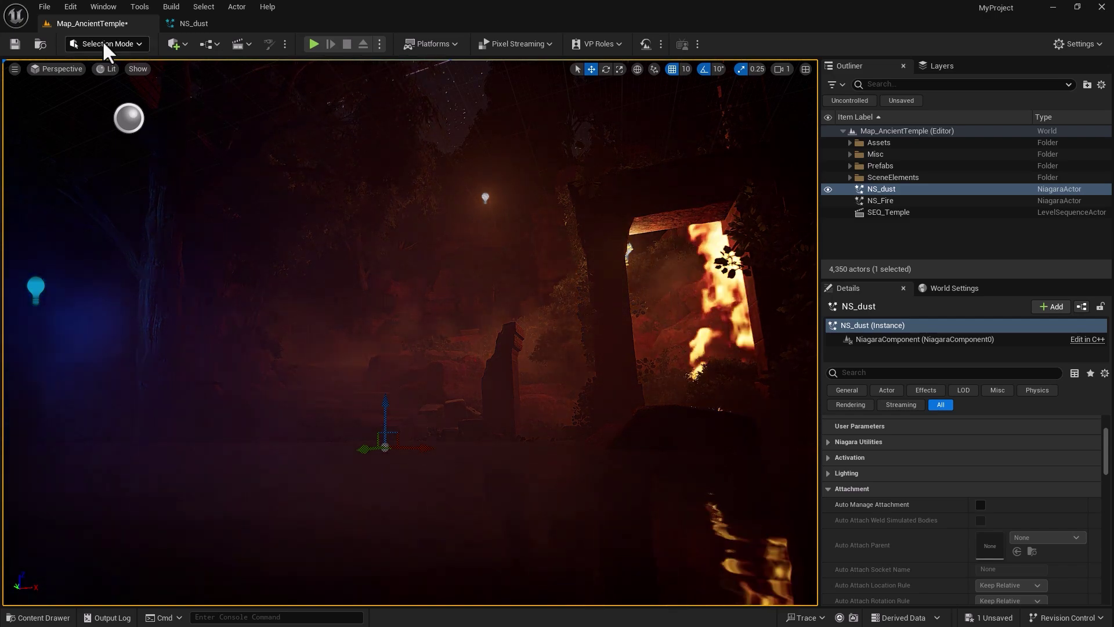
left_click(213, 22)
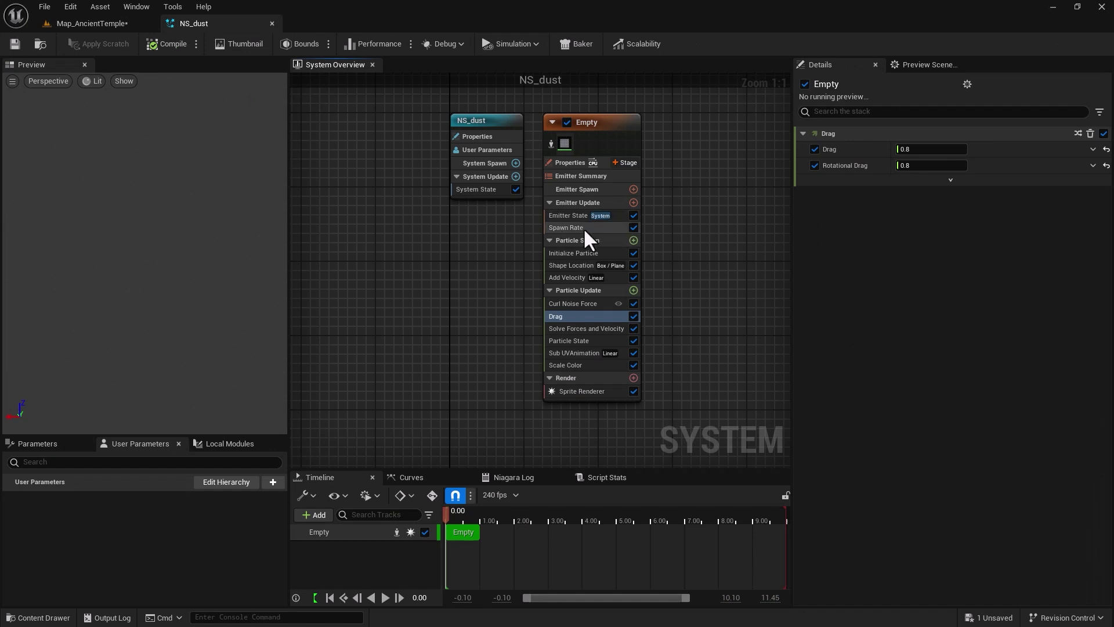
left_click(562, 304)
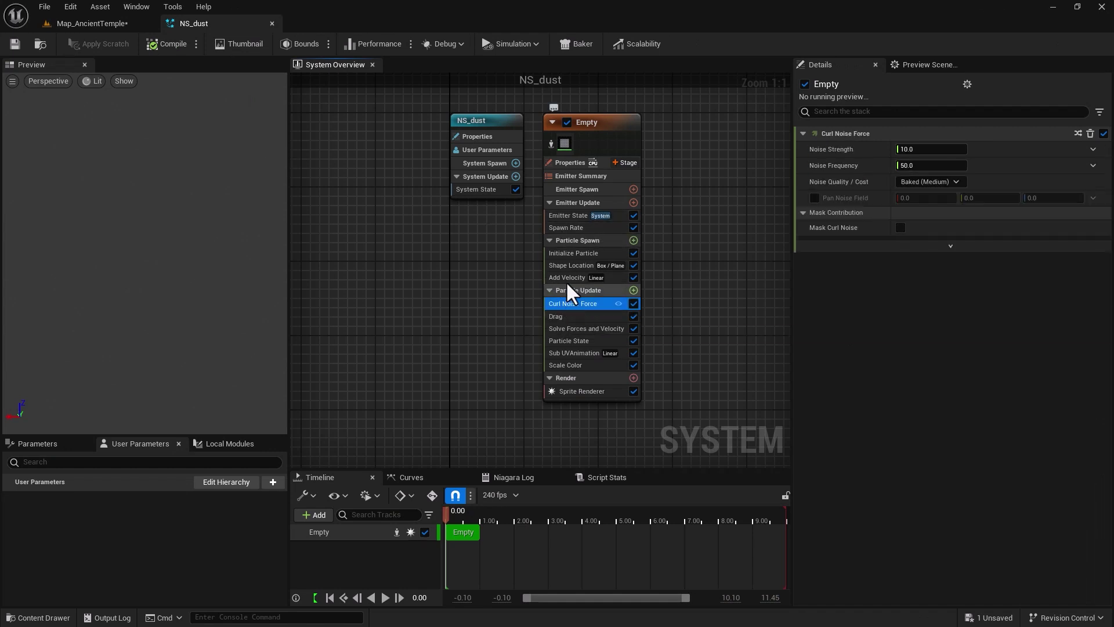
left_click(567, 278)
left_click(567, 226)
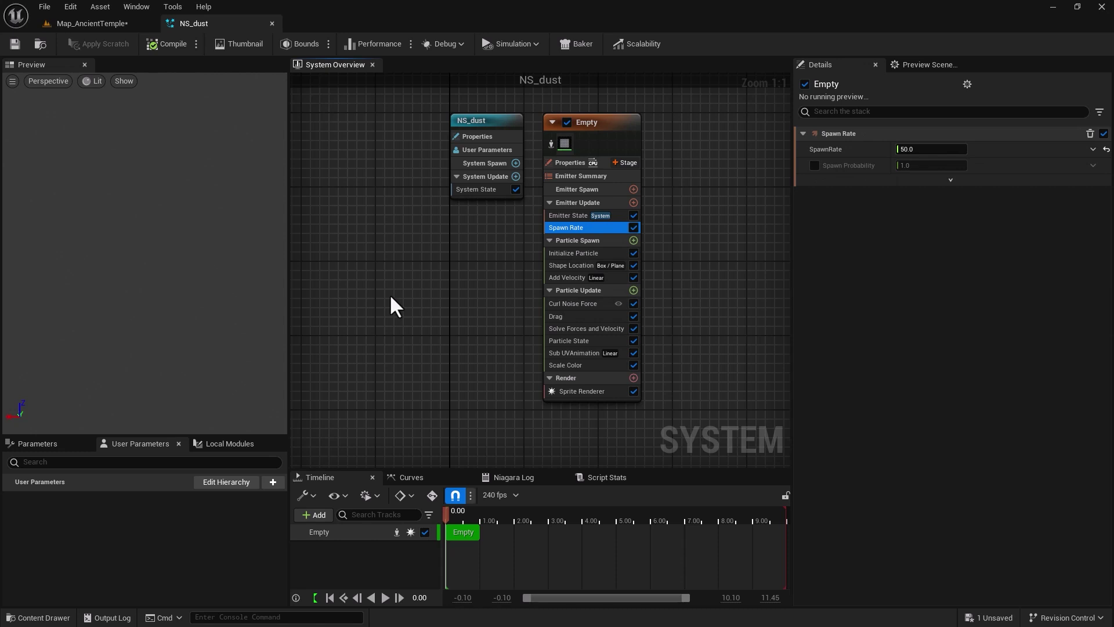
left_click(110, 25)
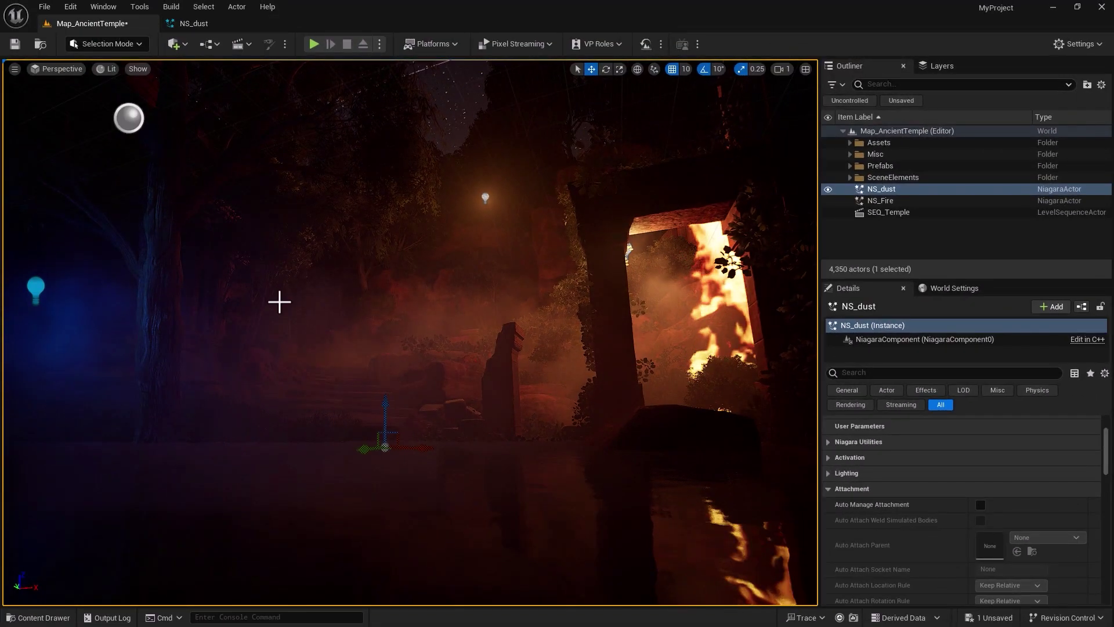
Check the Empty emitter's Curl Noise Force settings (strength 10.0, frequency 50.0) in NS_dust.
left_click(215, 22)
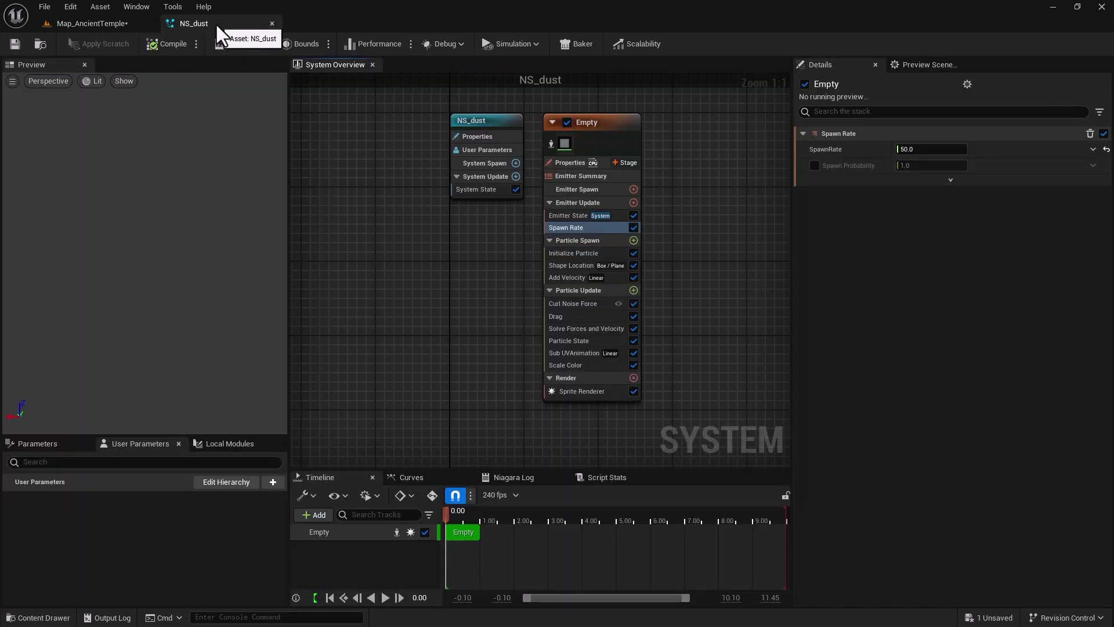
left_click(607, 123)
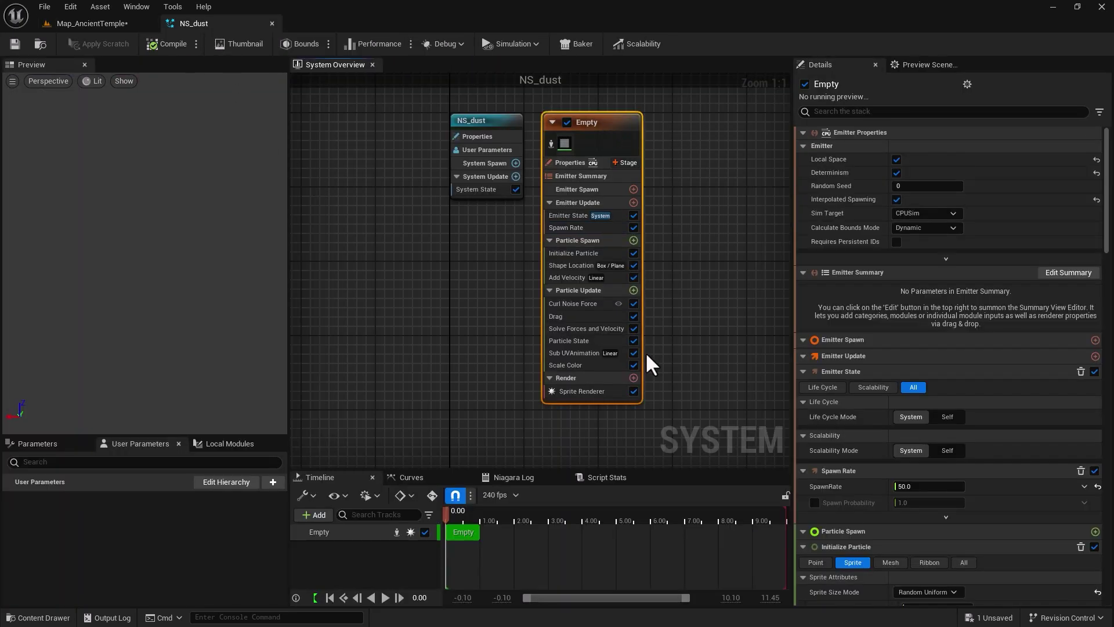
left_click(566, 303)
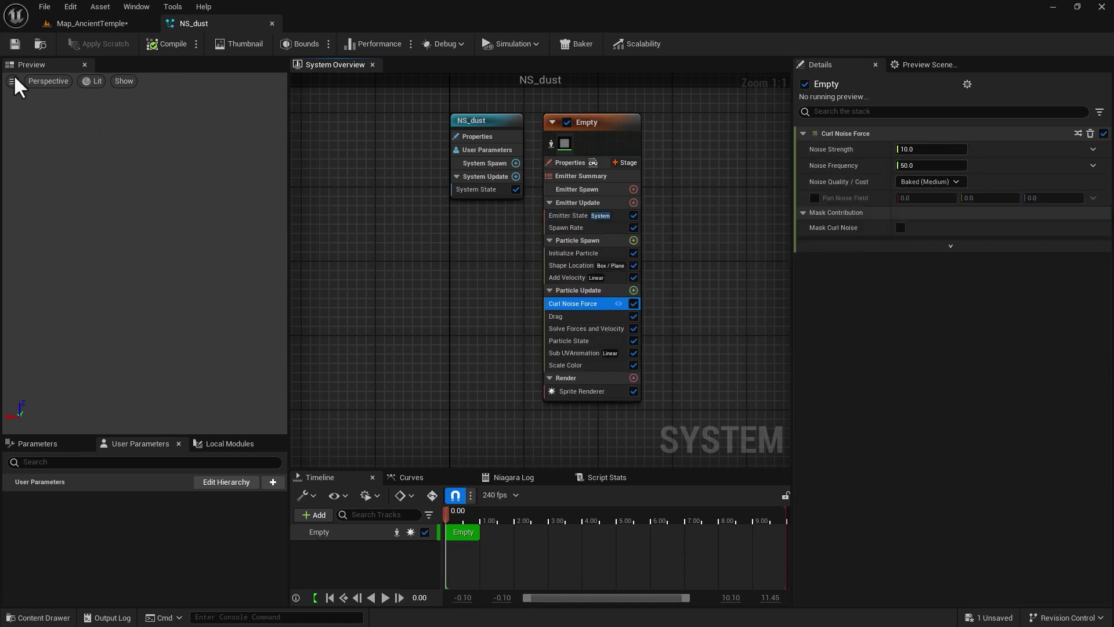
left_click(79, 24)
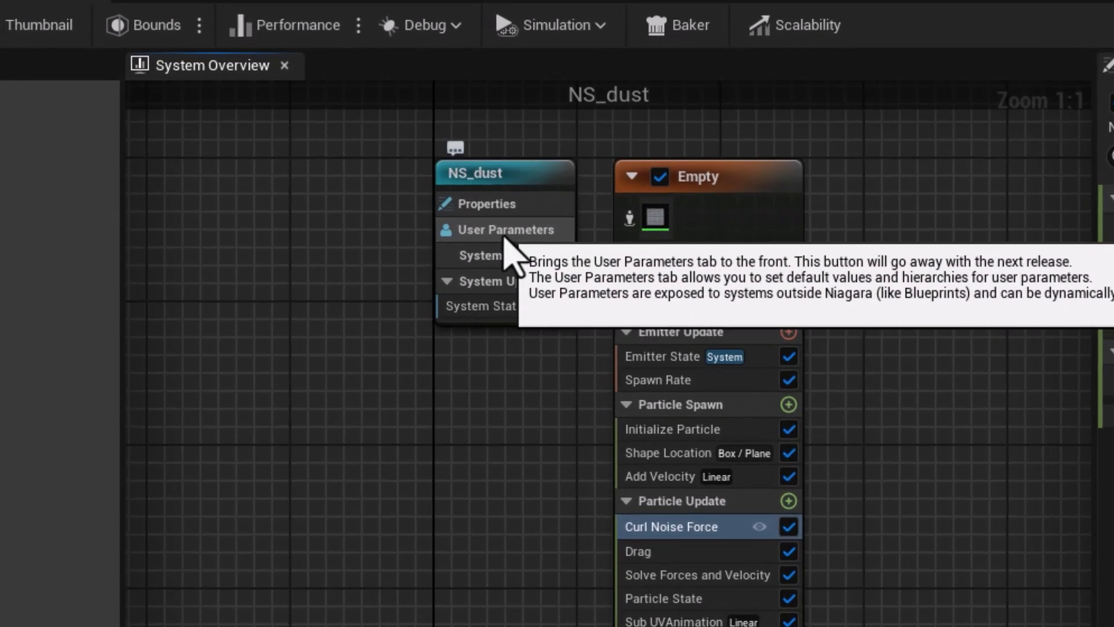
left_click(511, 231)
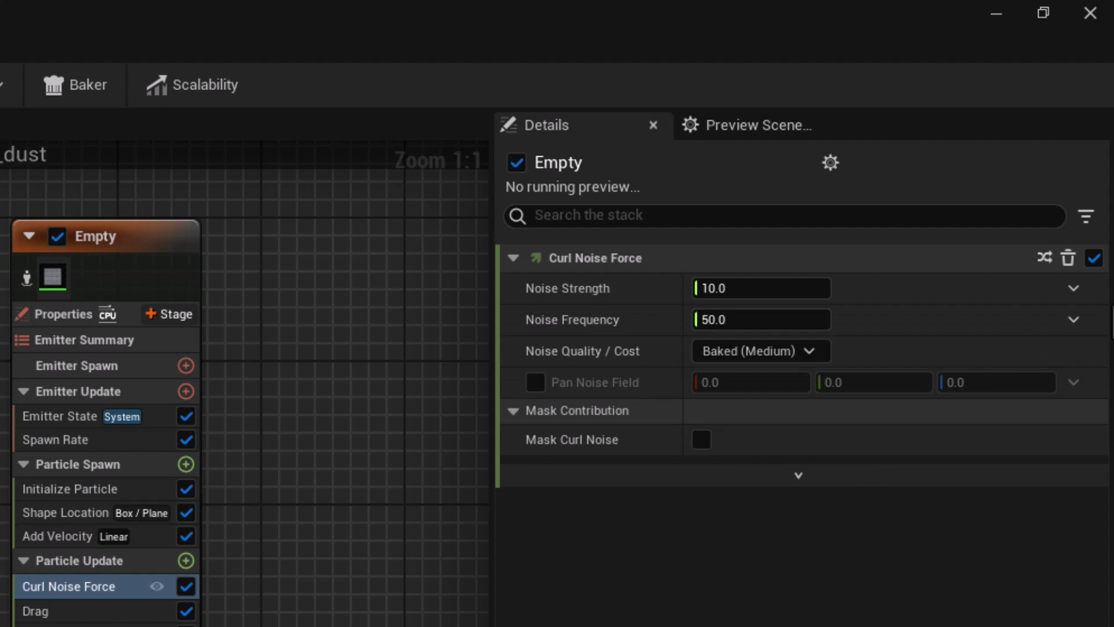
left_click(1073, 320)
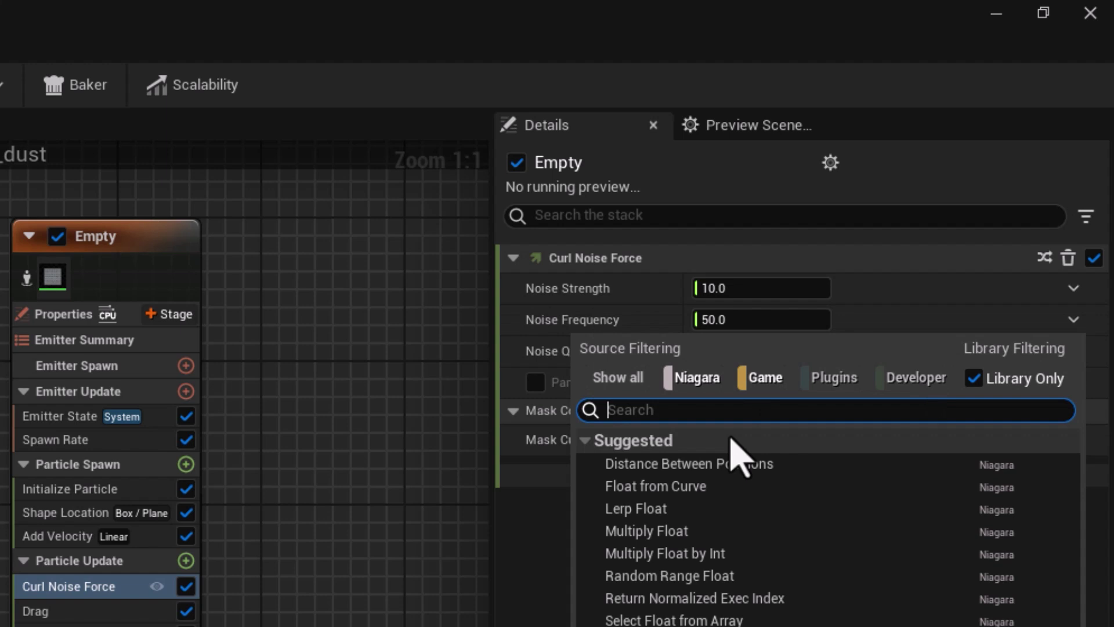
type("user")
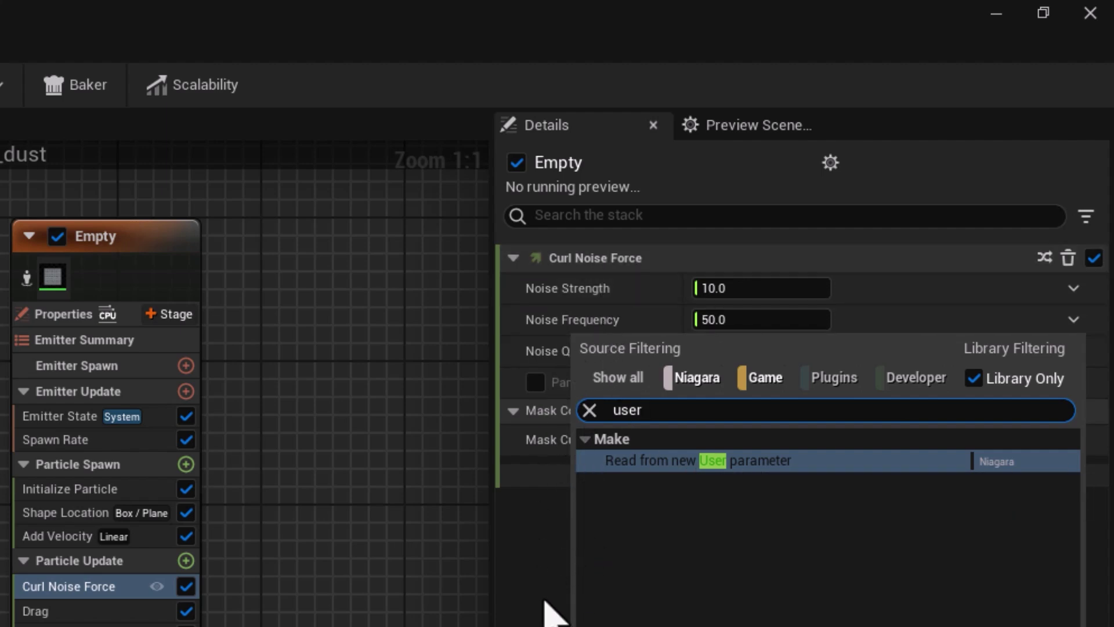
left_click(550, 613)
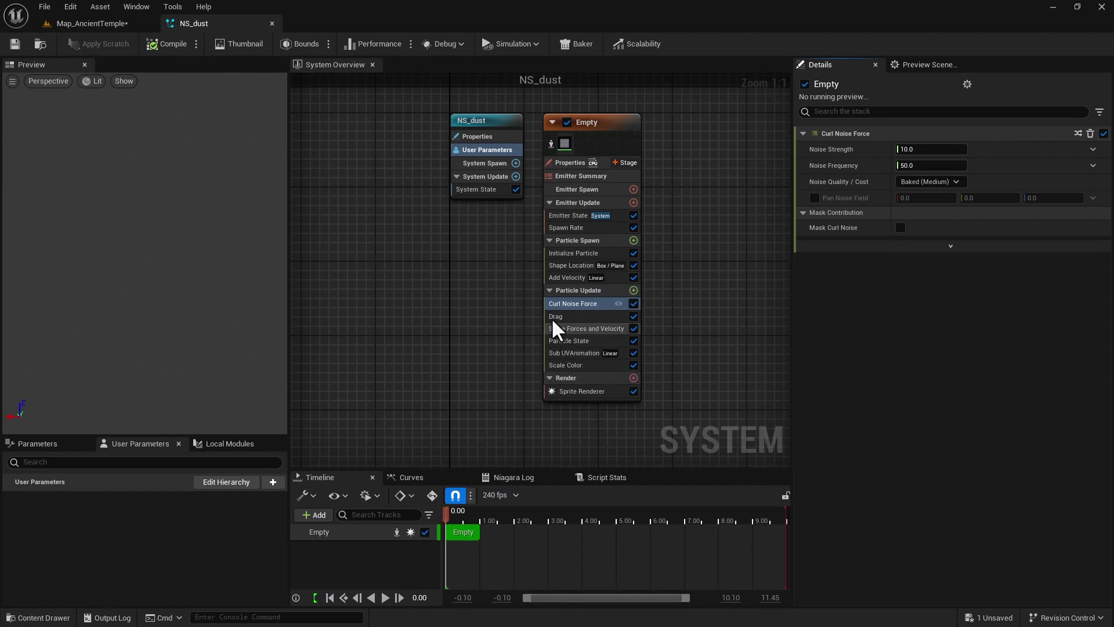
Set Scale Color's Scale Curve to 0.8 and start adding a new user parameter.
left_click(597, 365)
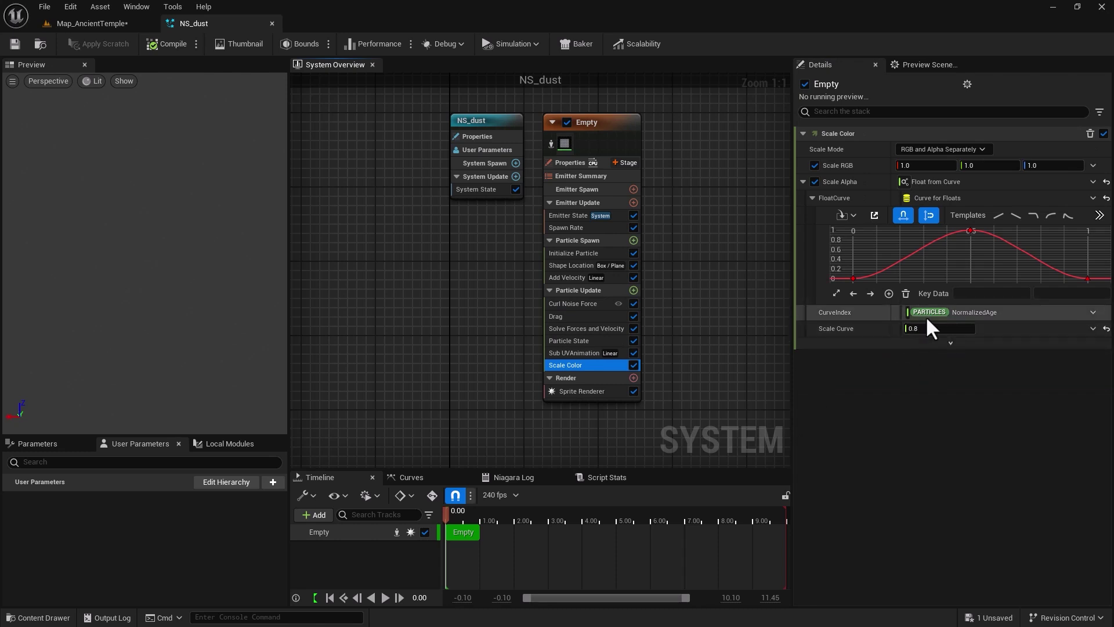
left_click(913, 329)
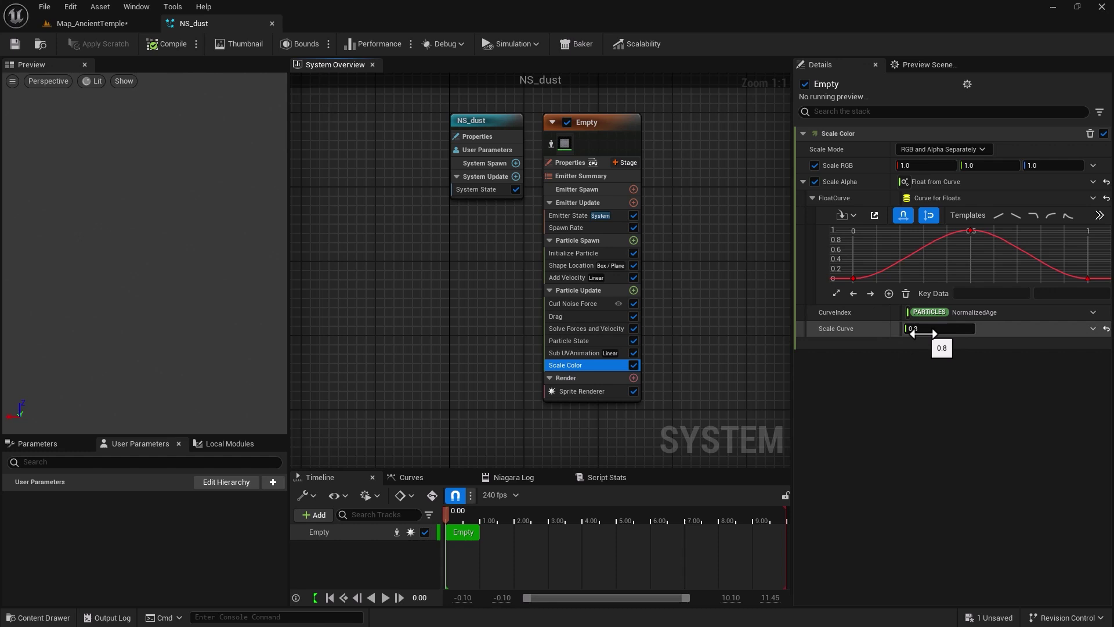
left_click_drag(922, 334, 924, 333)
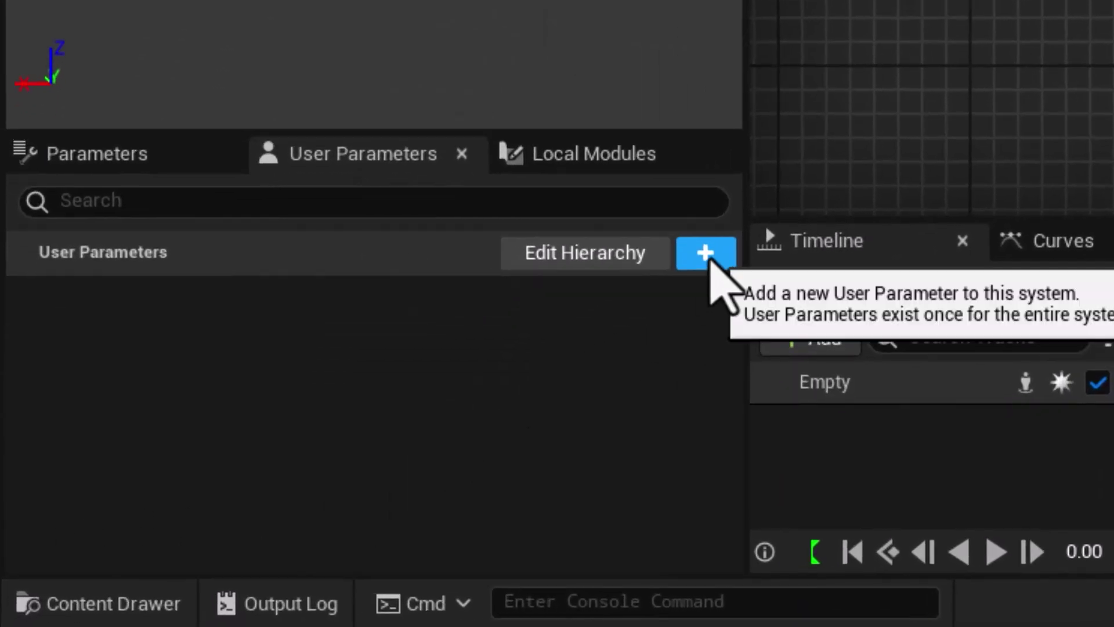
left_click(707, 254)
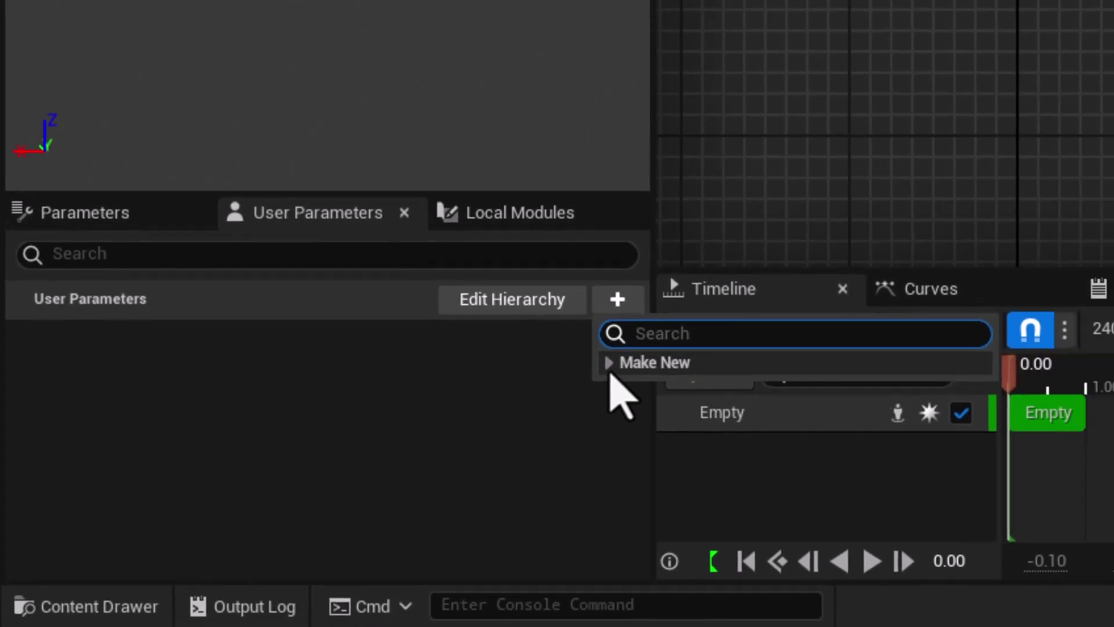
Create a new float user parameter from the Make New > Common list, searching 'fl'.
left_click(695, 325)
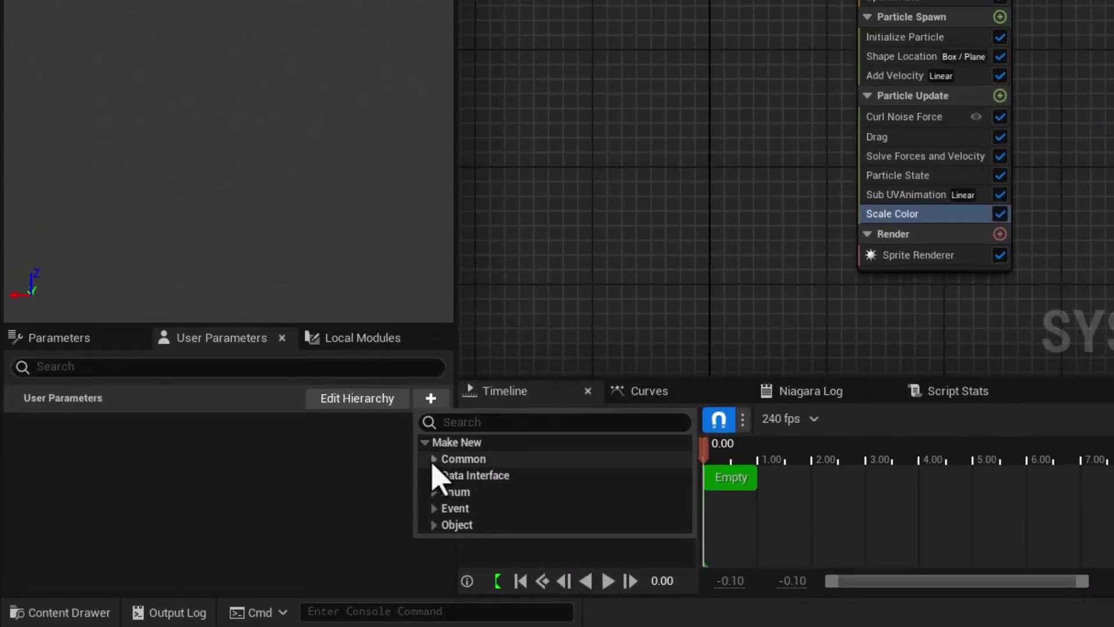
left_click(433, 461)
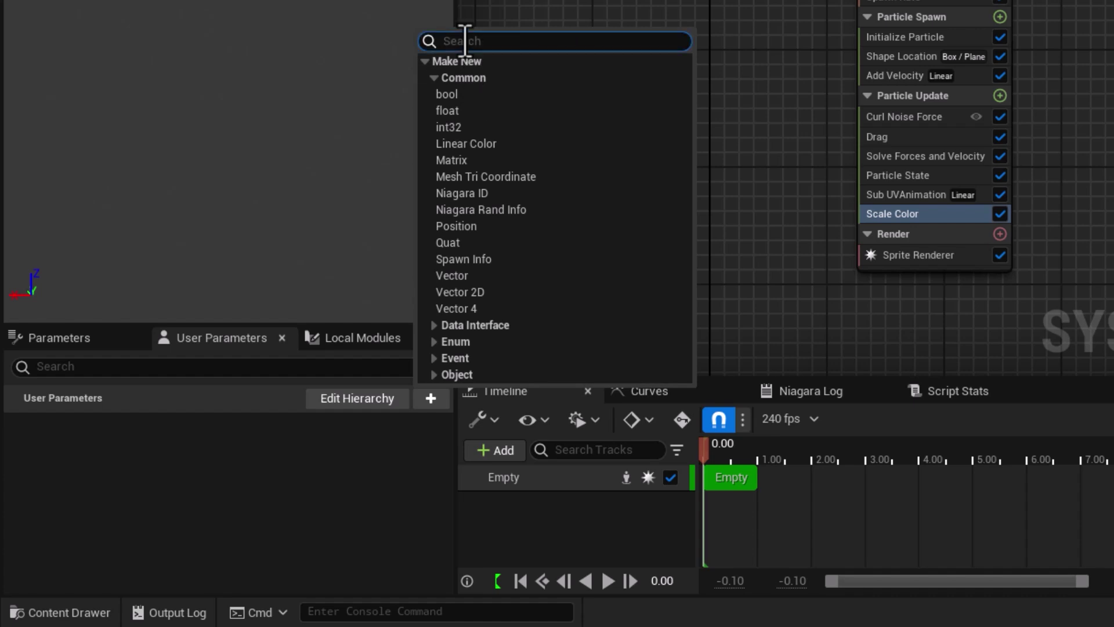
type("float")
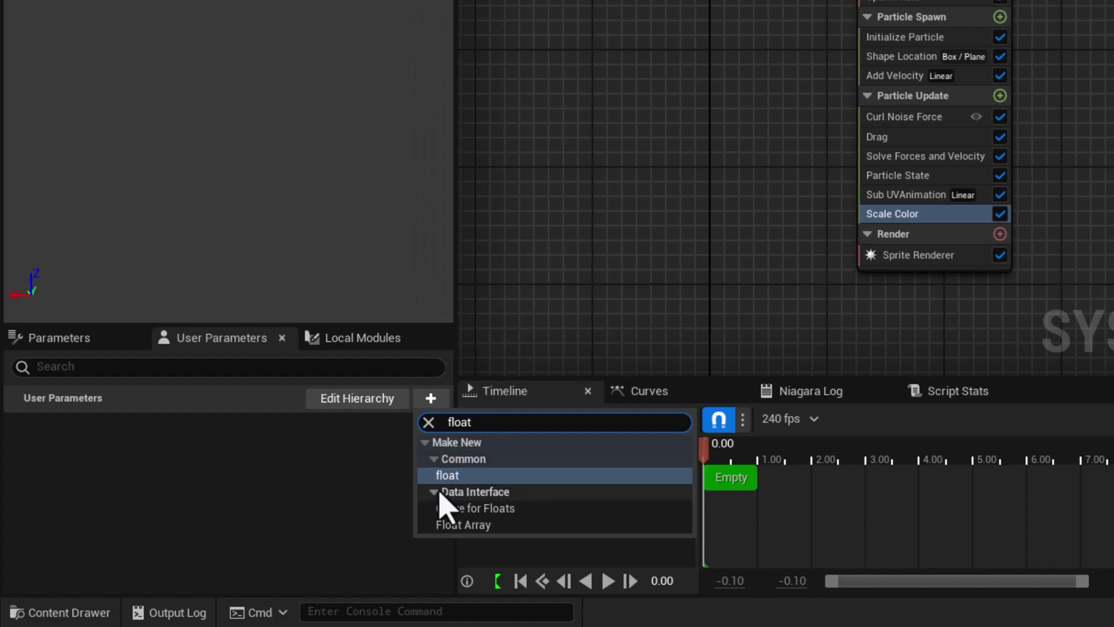
left_click(443, 476)
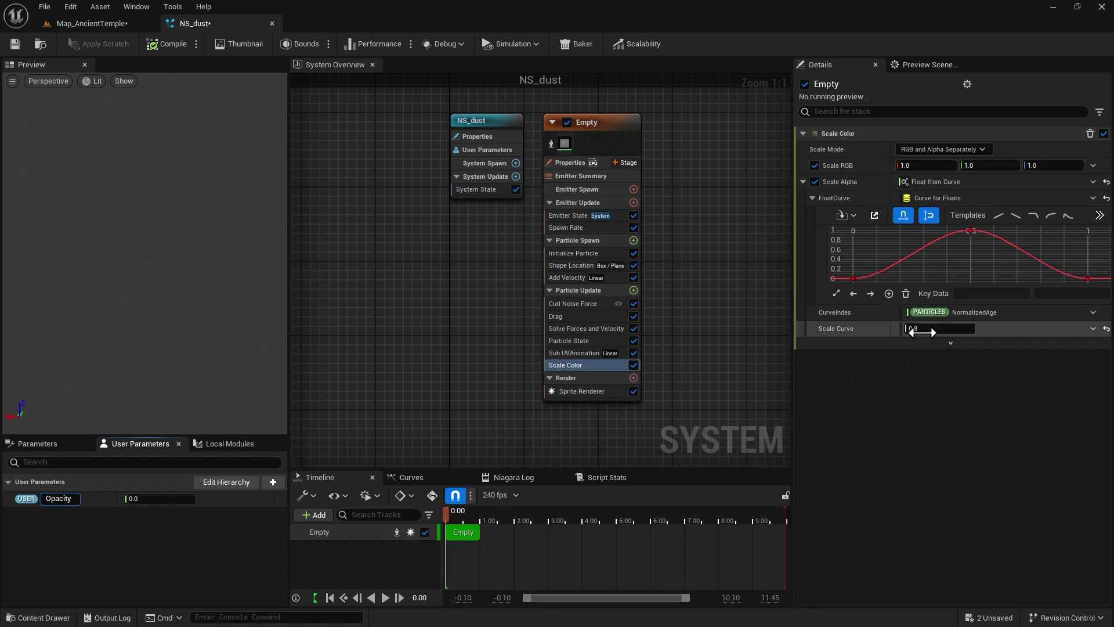
Confirm the Opacity parameter name and give it a default value of 0.8.
key("Return")
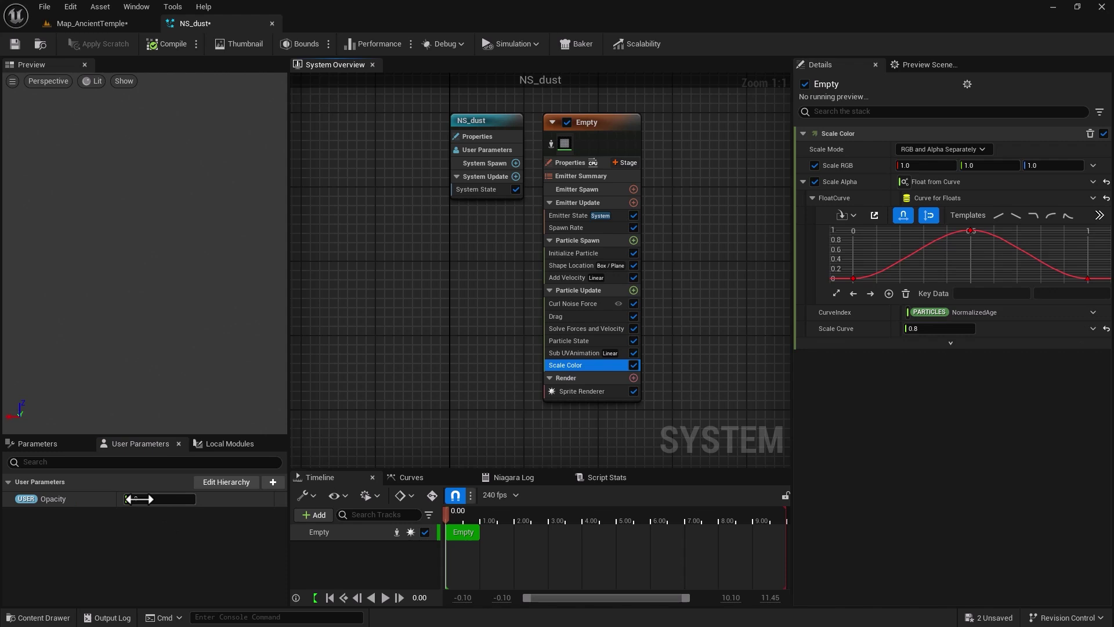
left_click(139, 498)
key("Return")
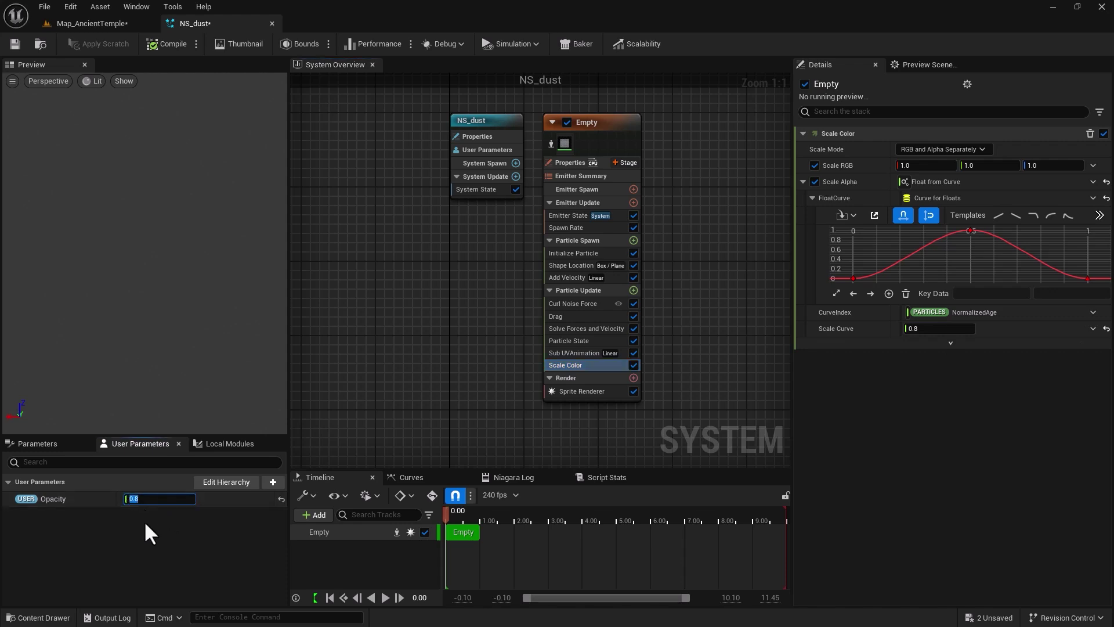
left_click(89, 501)
In the temple level, tune the placed NS_dust actor's Opacity, leaving it at 0.8.
left_click(93, 23)
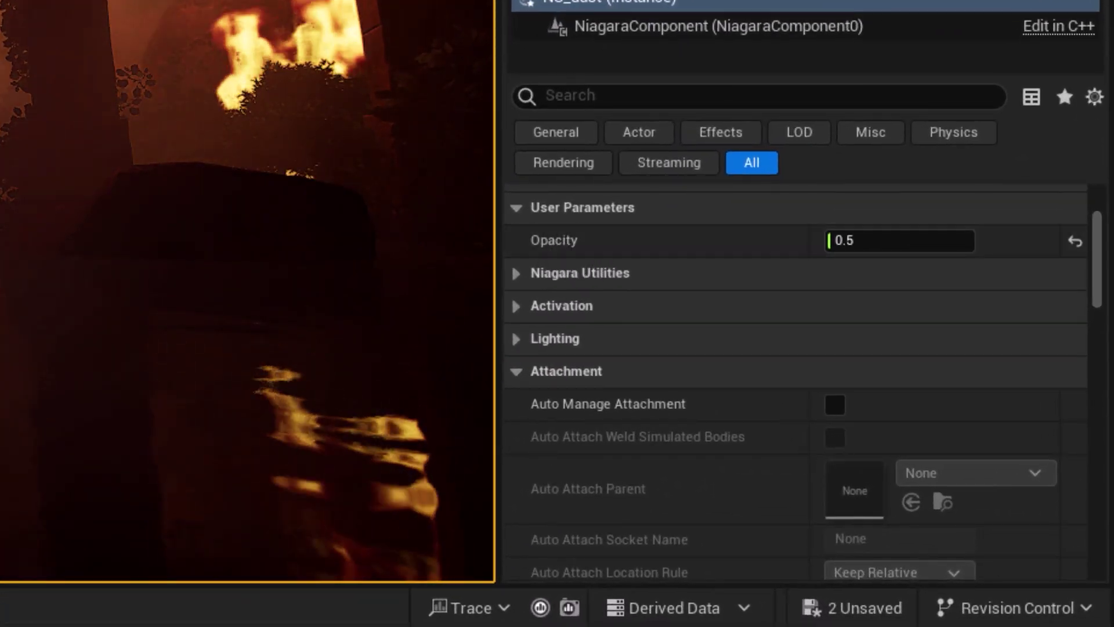
left_click_drag(836, 241, 870, 240)
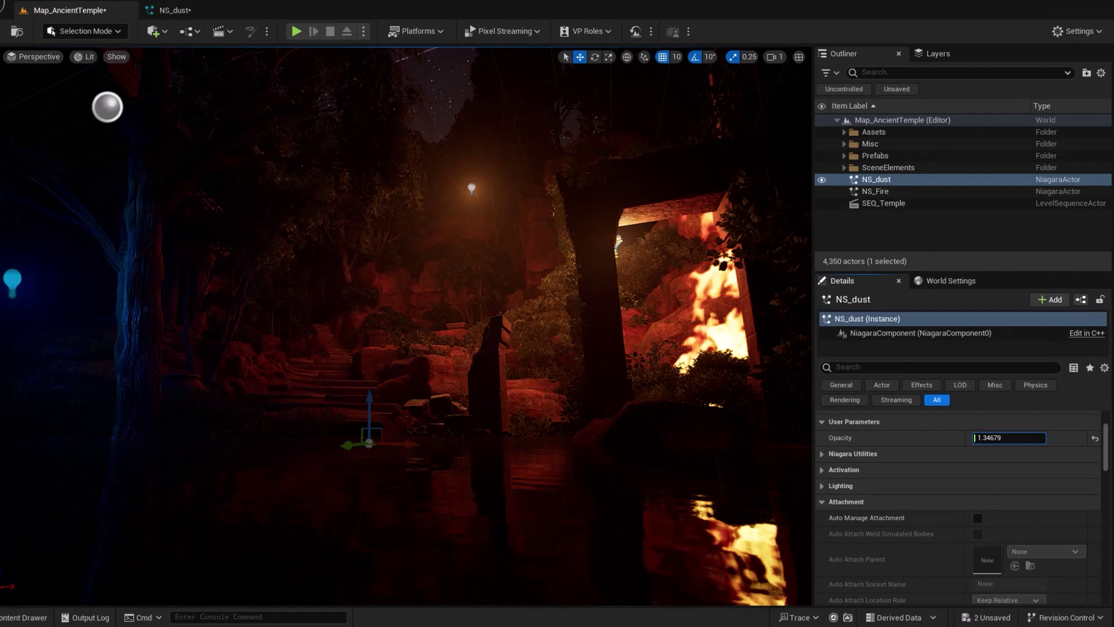
left_click_drag(1012, 442, 986, 441)
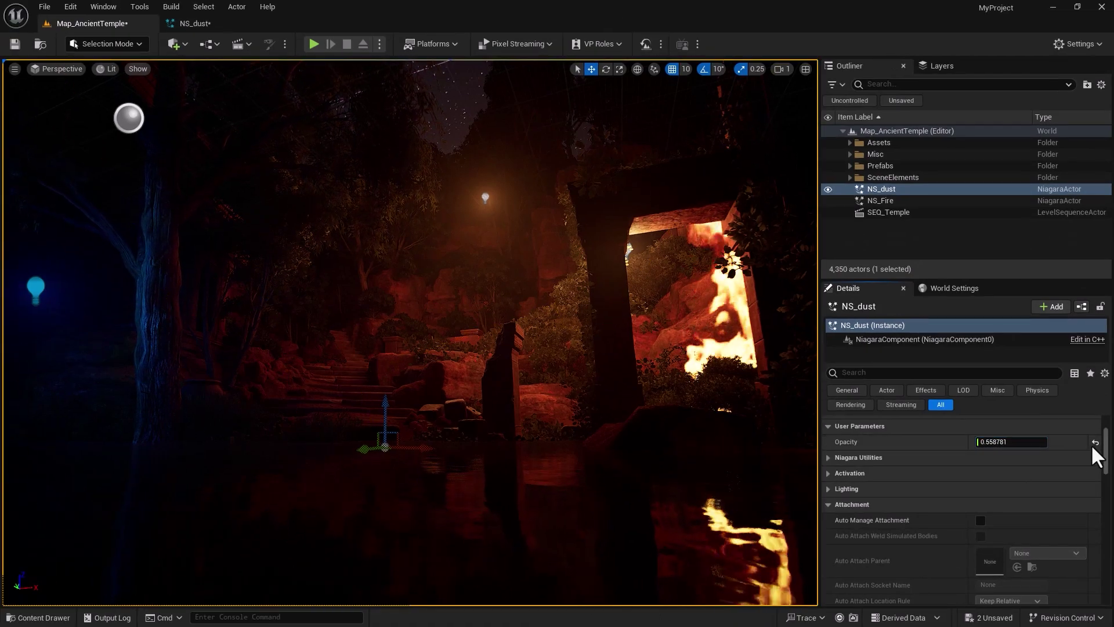
Bind Scale Color's Scale Curve to the Opacity user parameter in NS_dust.
left_click(209, 23)
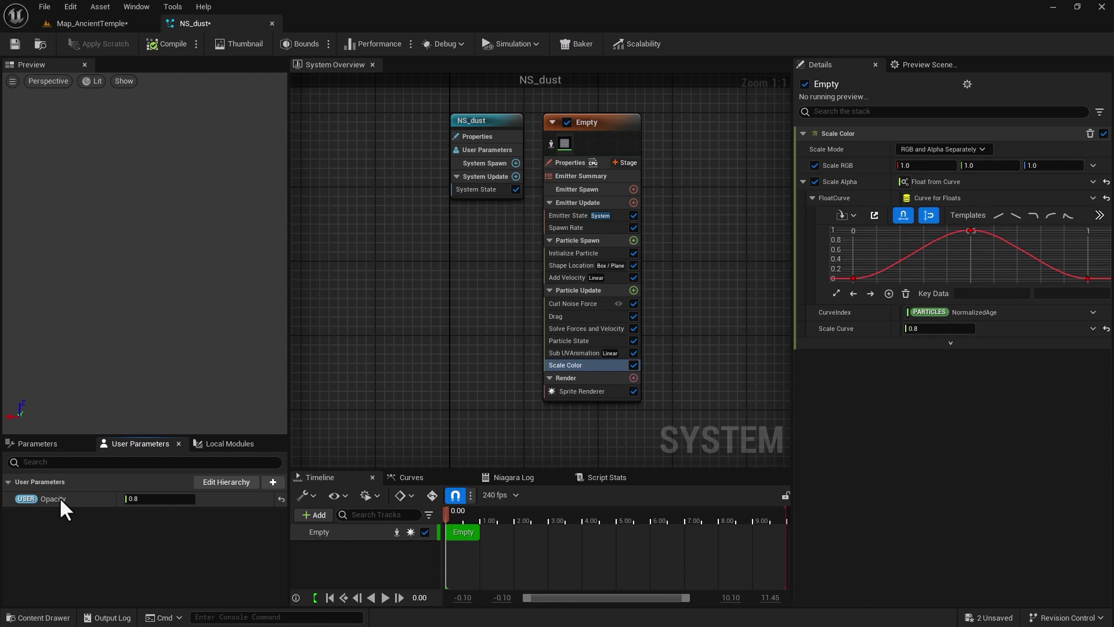
left_click_drag(54, 497, 916, 330)
Set the placed dust's Opacity to 2 and preview the denser fog in game view.
left_click(120, 20)
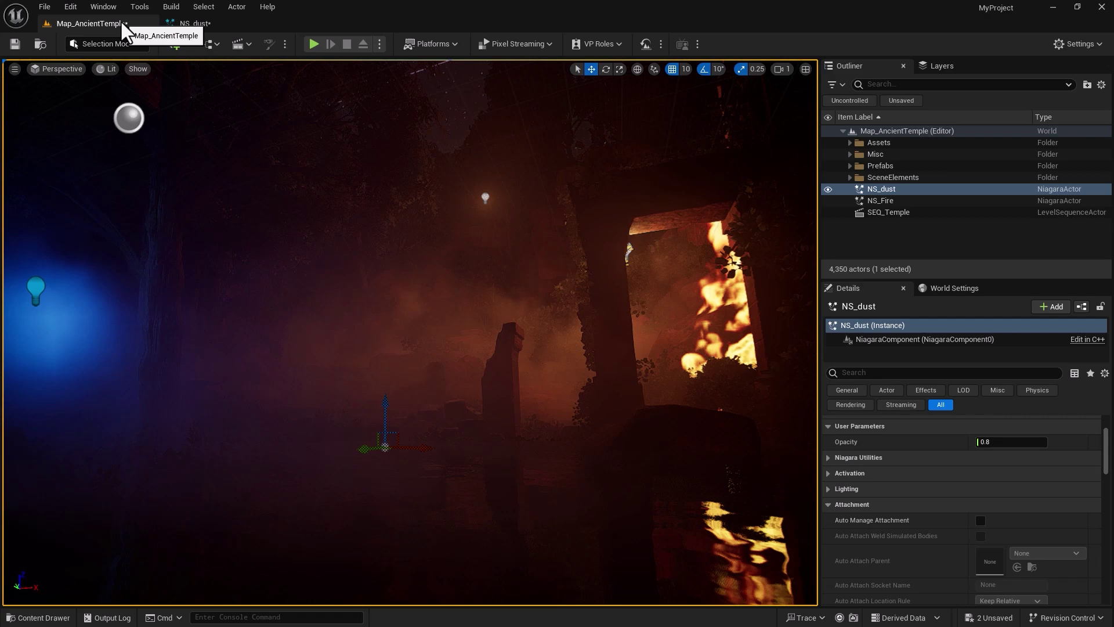
left_click(1010, 442)
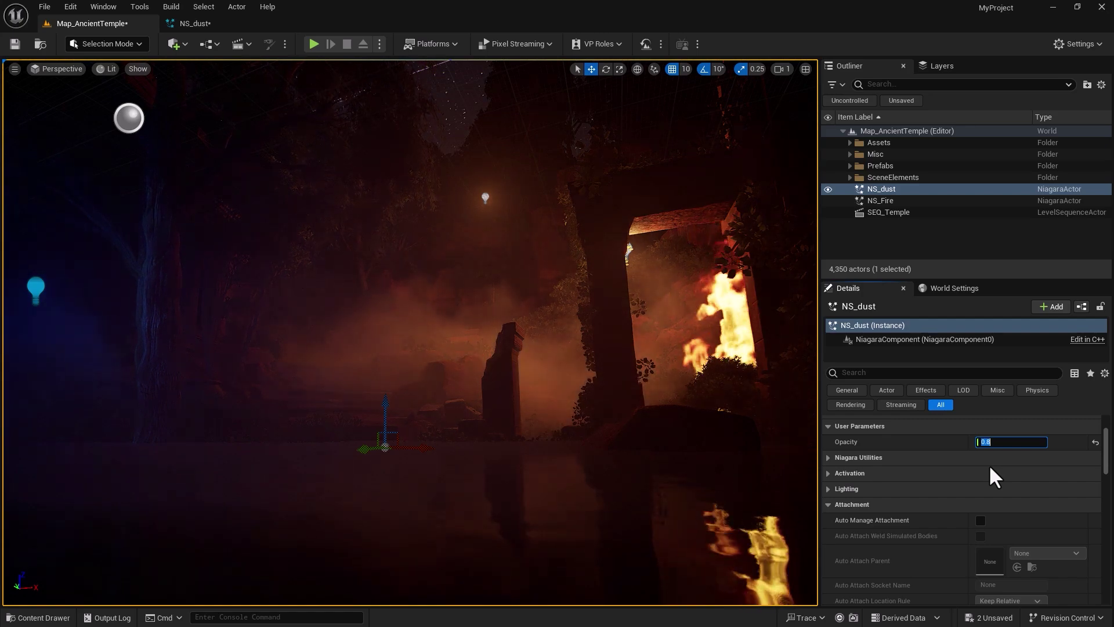
type("2")
key("Return")
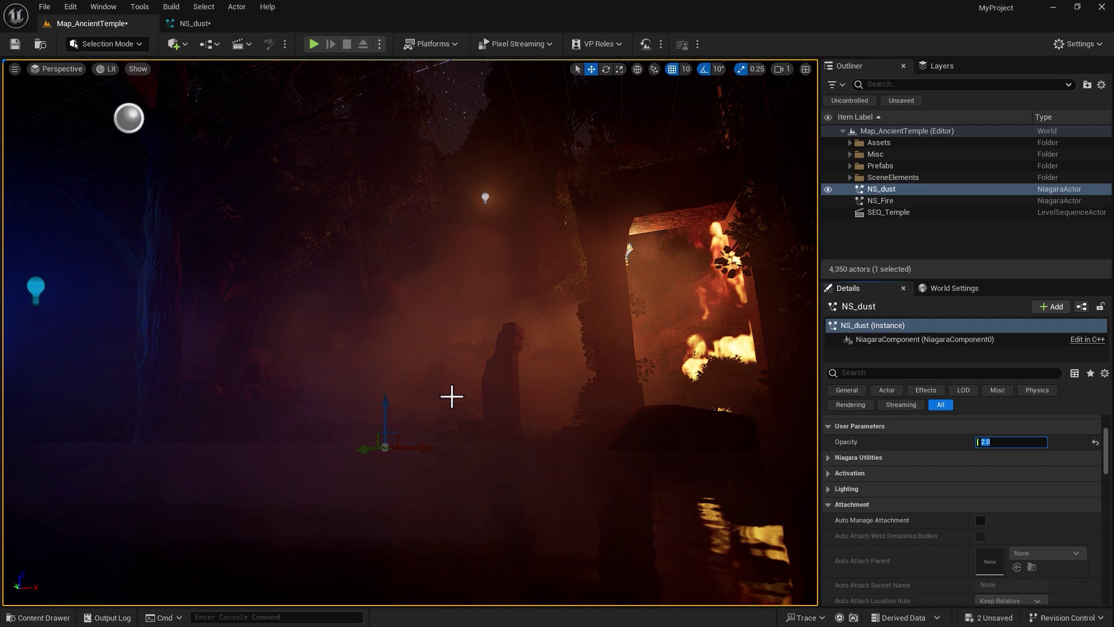
mouse_move(405, 381)
left_mouse_down()
mouse_move(398, 325)
mouse_move(402, 382)
left_mouse_up()
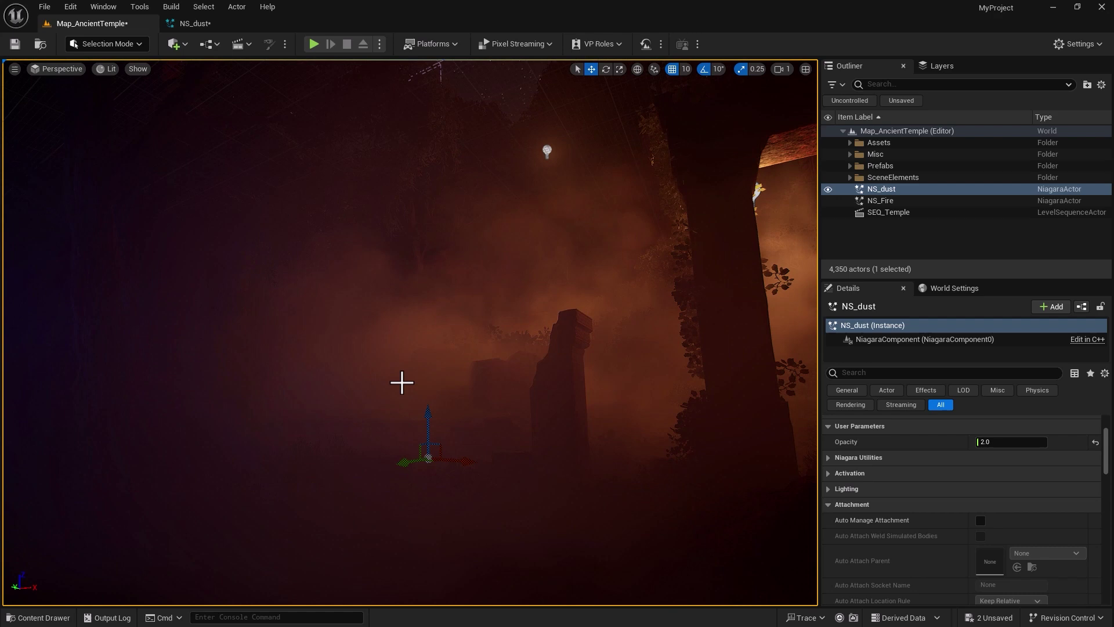
key("g")
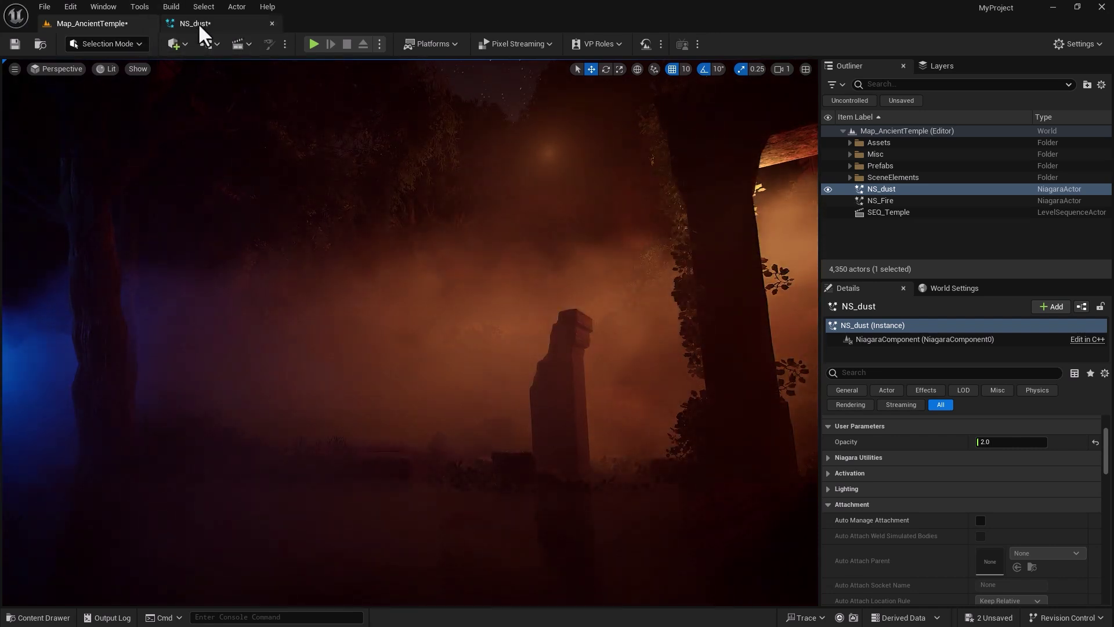
Cancel the pending autosave and go back to the NS_dust system editor.
left_click(89, 23)
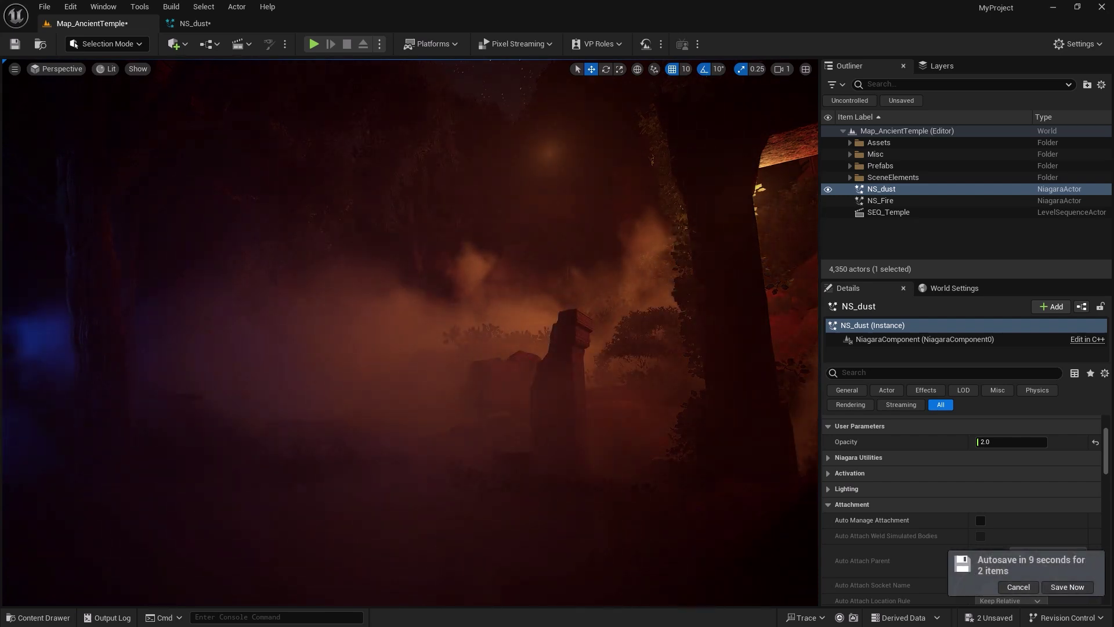
left_click(1017, 587)
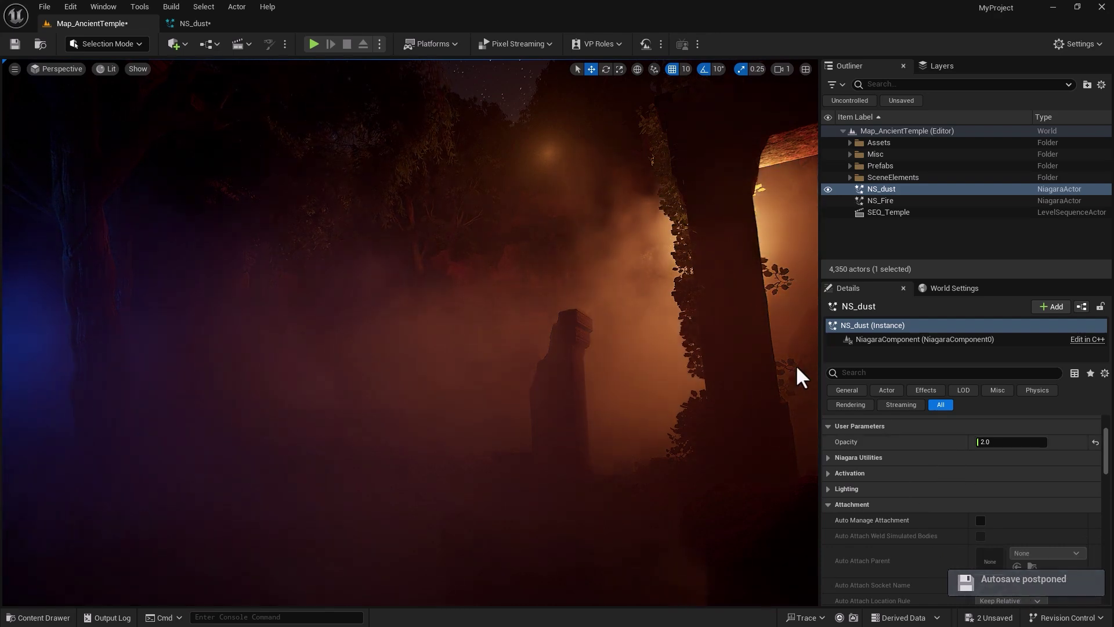
left_click(214, 24)
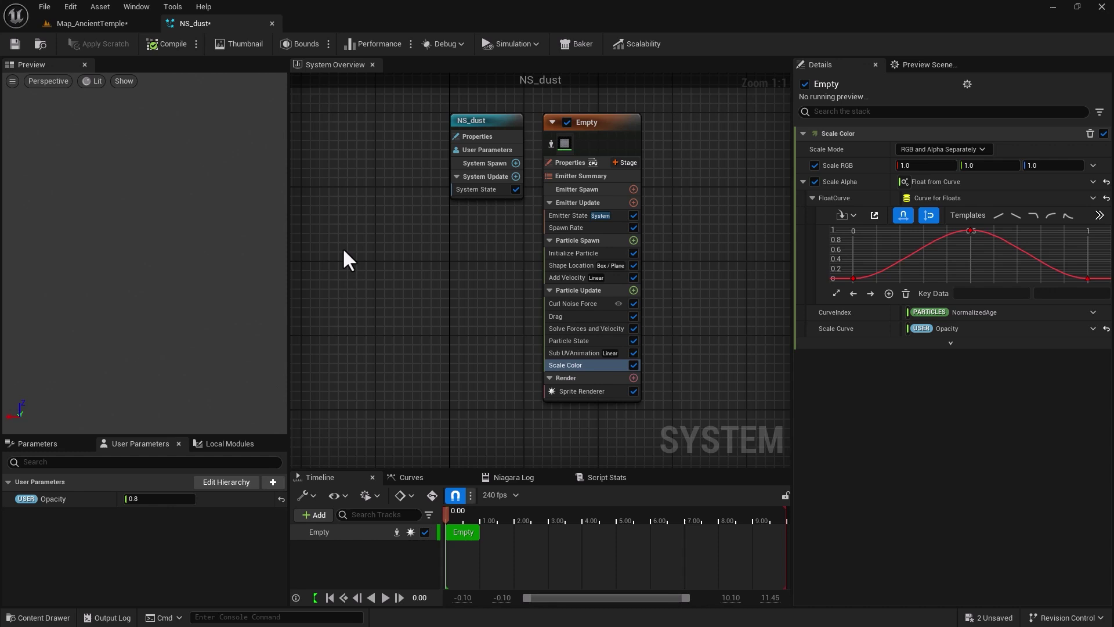
Feed Initialize Particle's Color from a new Color user parameter (0.71, 0.63, 0.55, alpha 0.5).
left_click(556, 254)
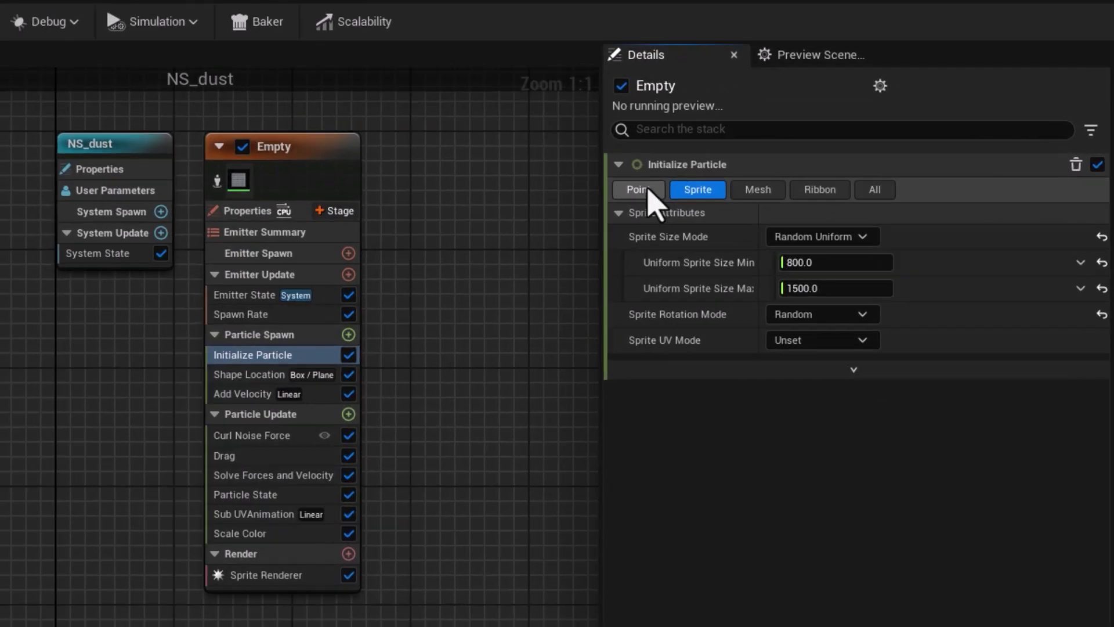
left_click(821, 148)
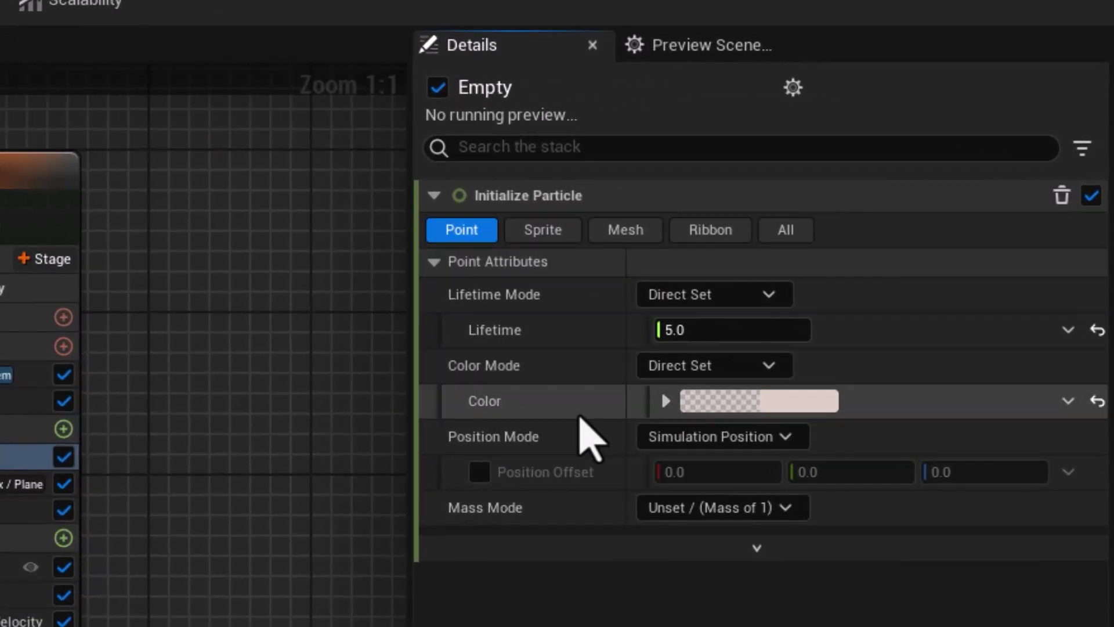
left_click(666, 402)
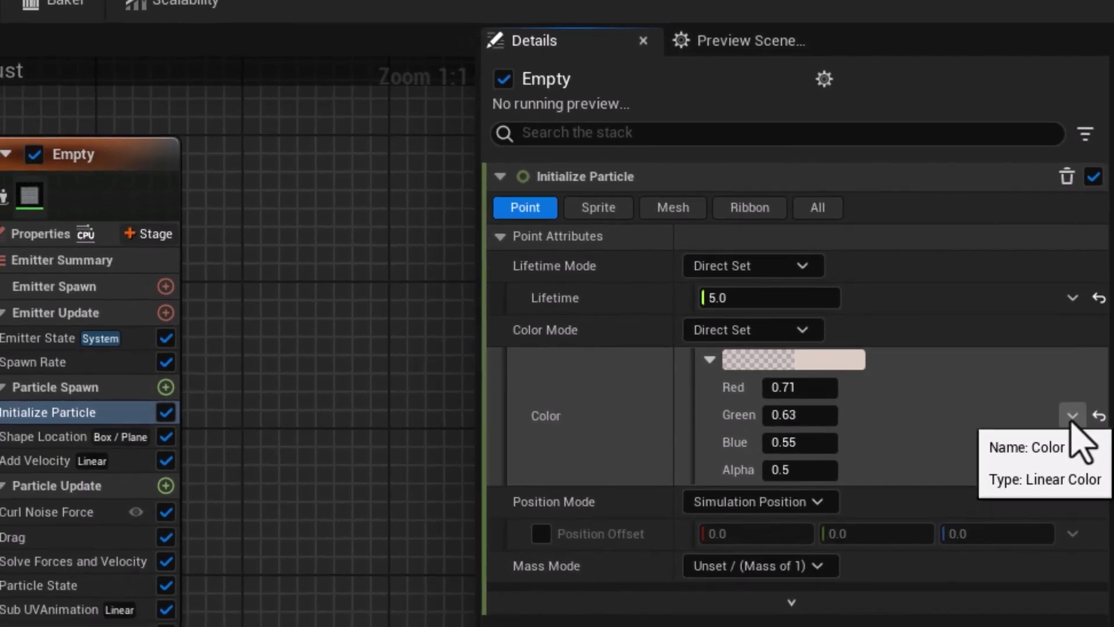
left_click(1072, 416)
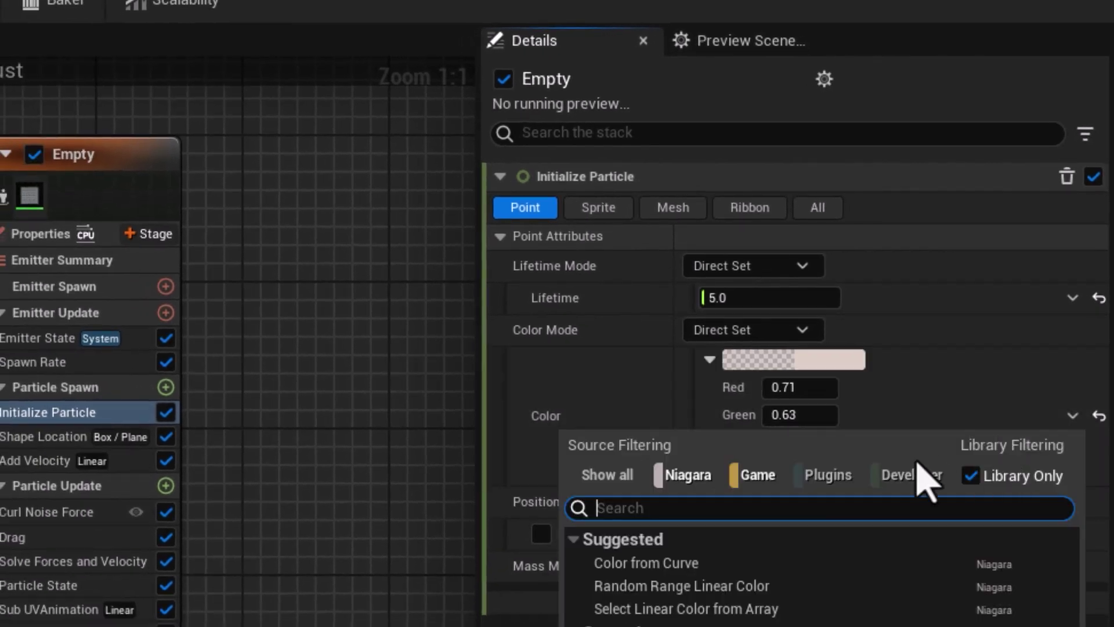
type("user")
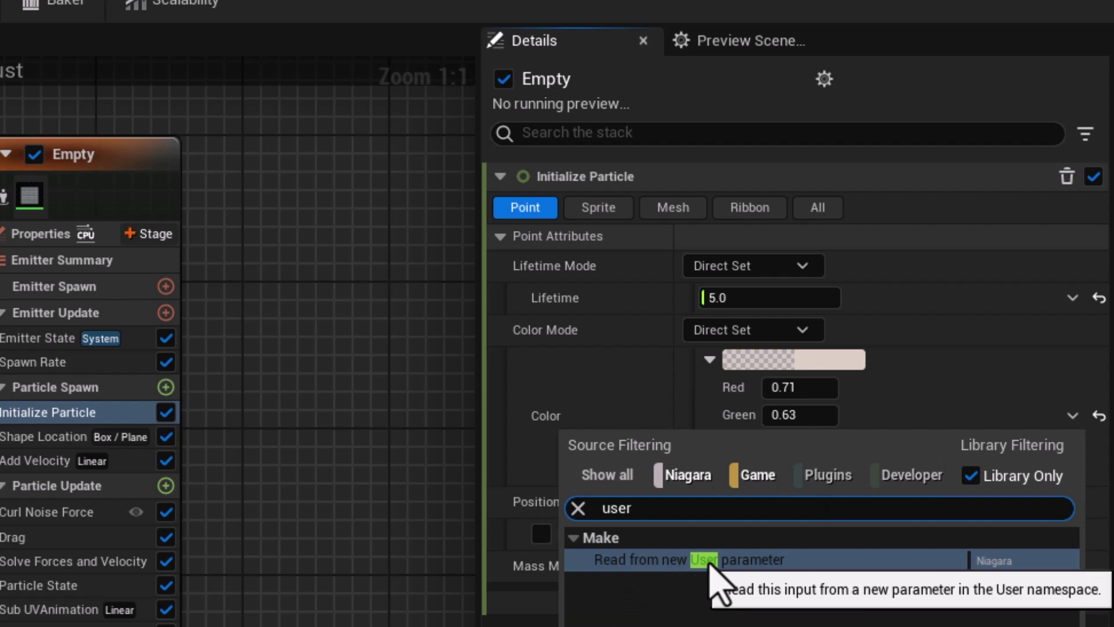
left_click(713, 572)
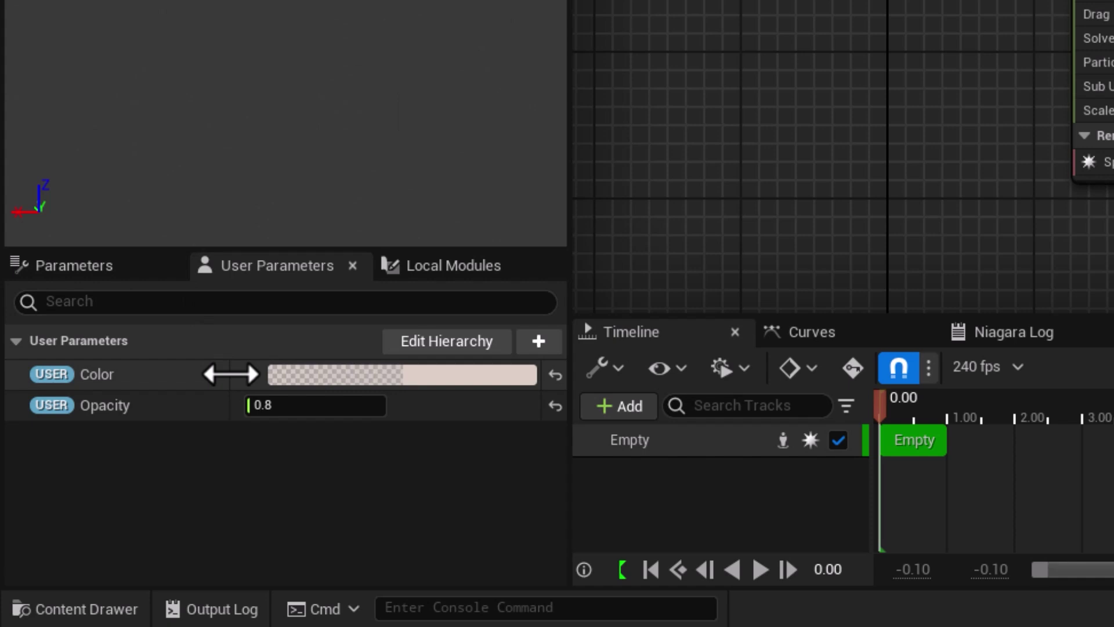
left_click(255, 374)
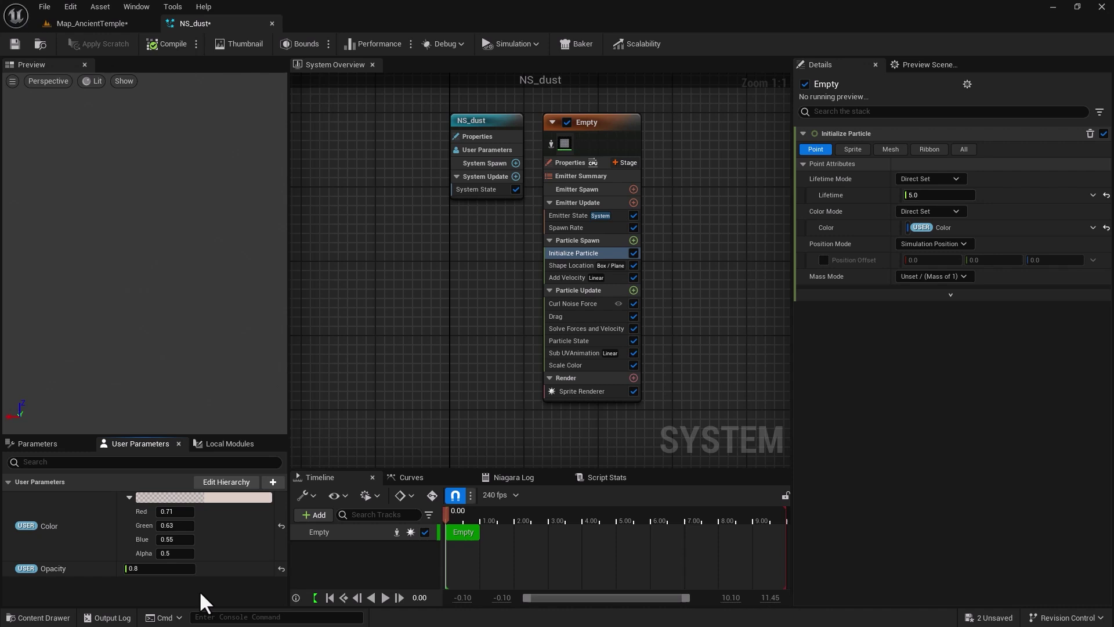
Try Red 1.0 and Blue 4.0 on the placed dust actor's Color parameter.
left_click(110, 23)
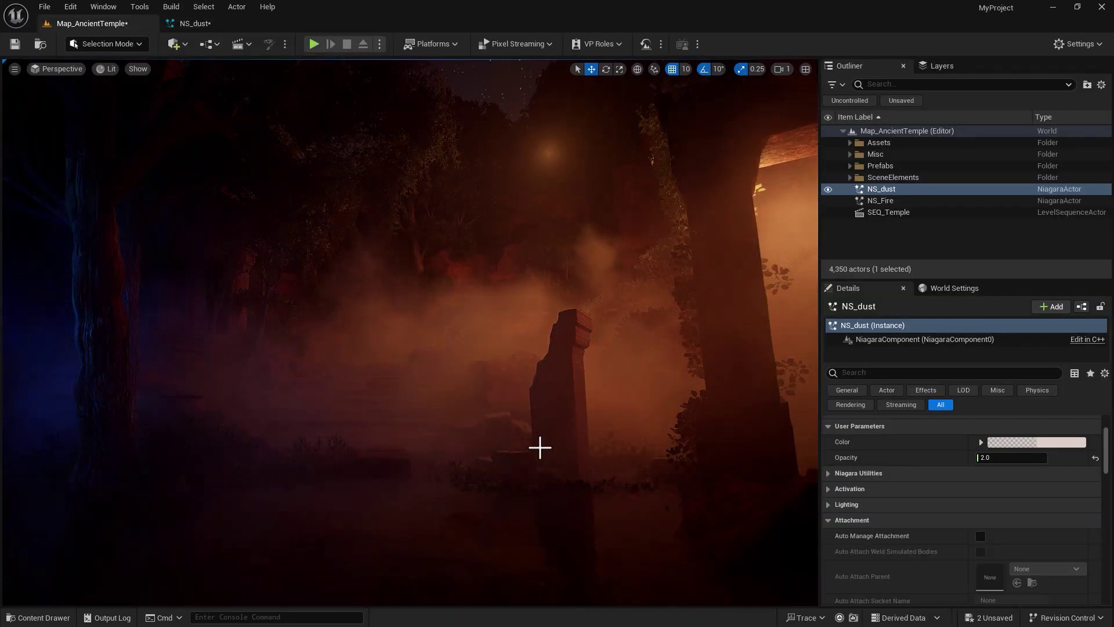
left_click(980, 442)
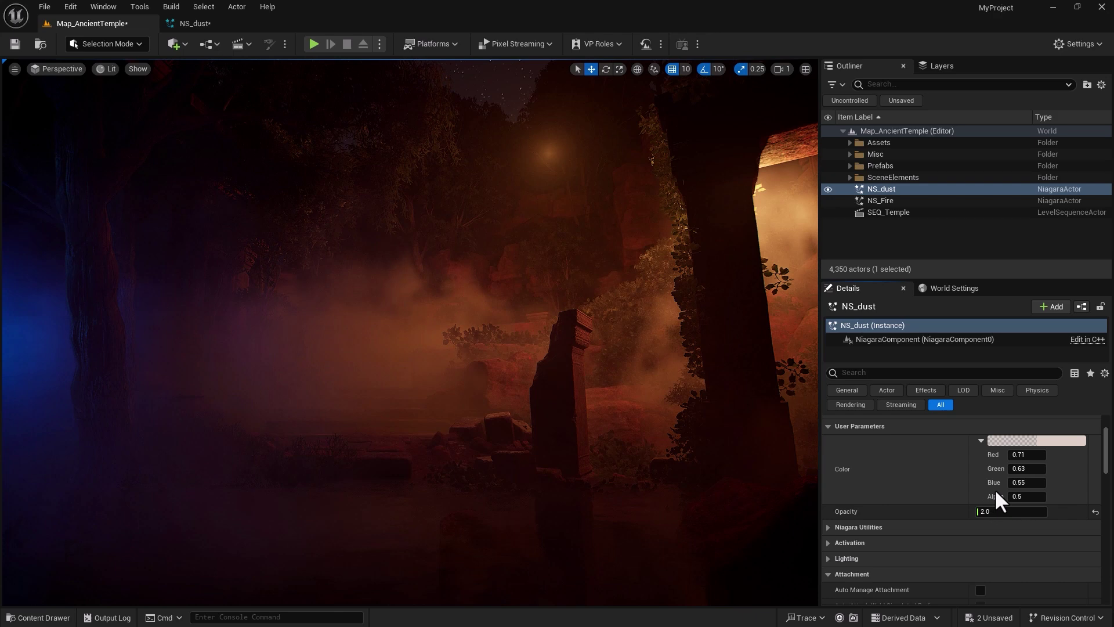
left_click(1019, 455)
type("1")
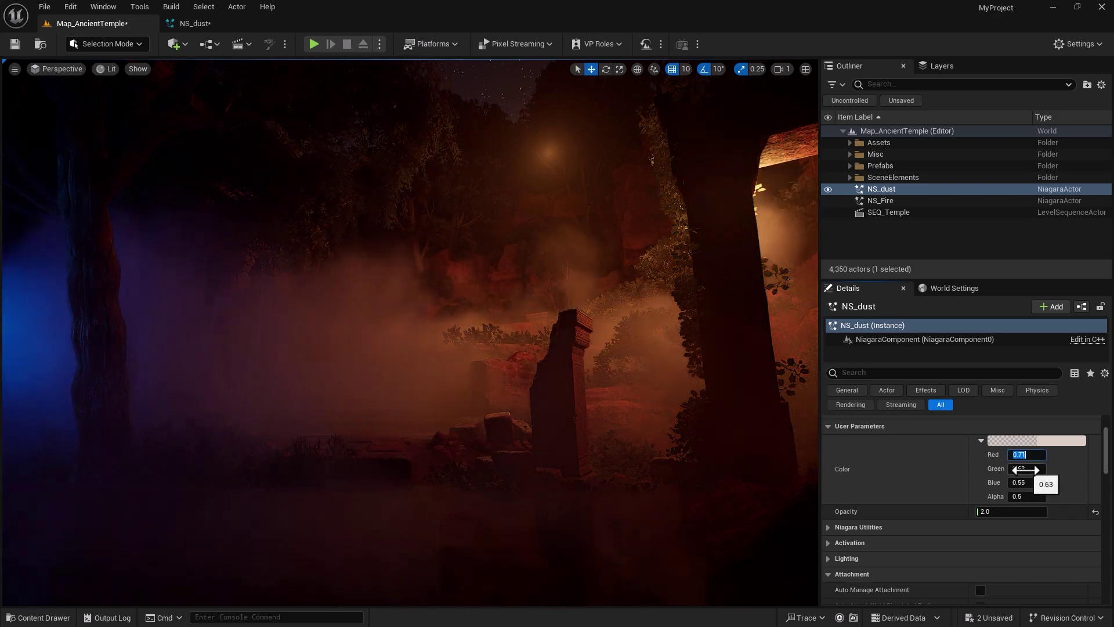
key("Return")
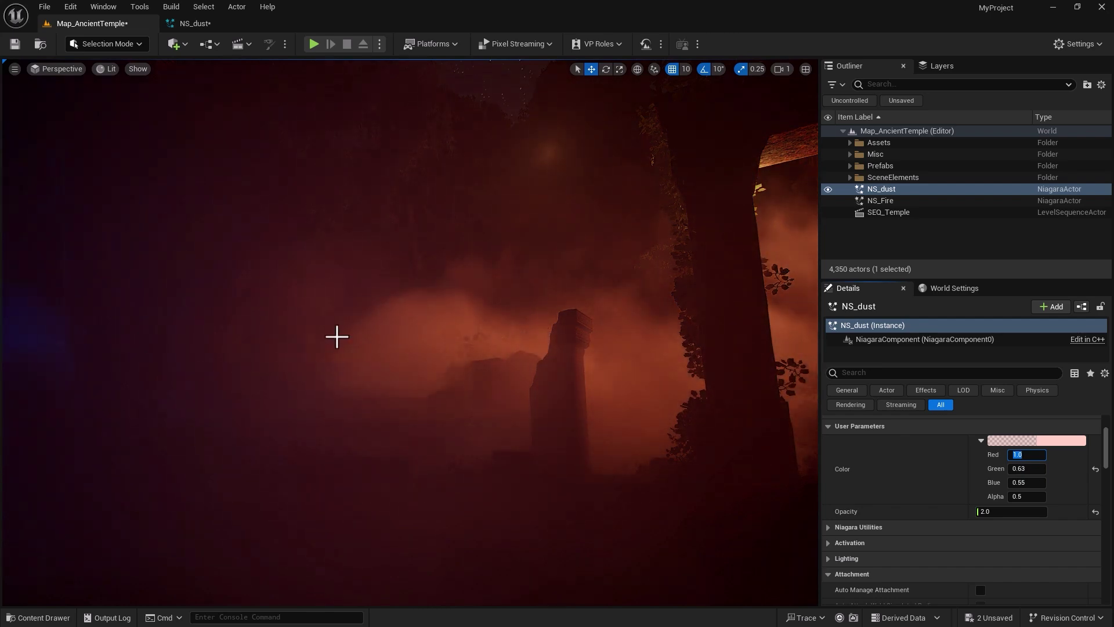
left_click(982, 441)
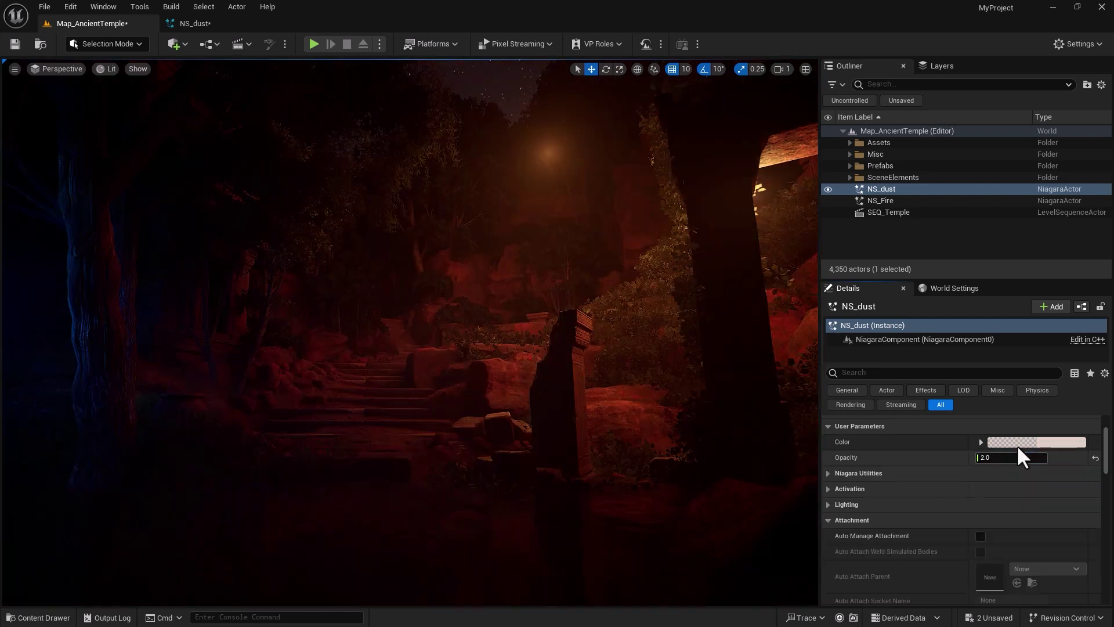
left_click(982, 440)
left_click(1024, 483)
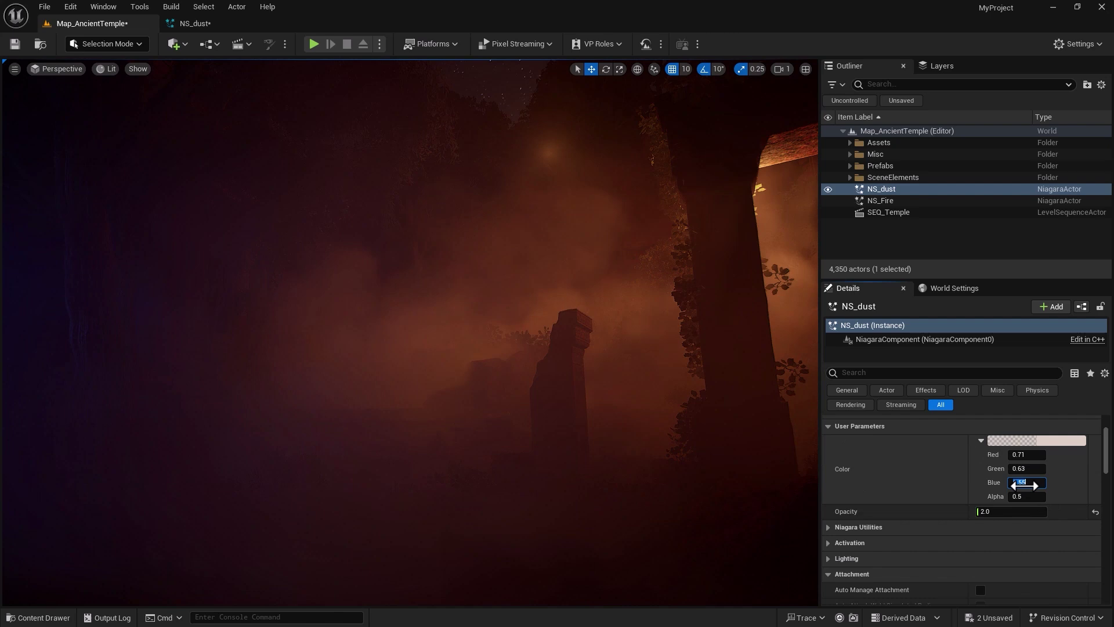
type("4")
key("Return")
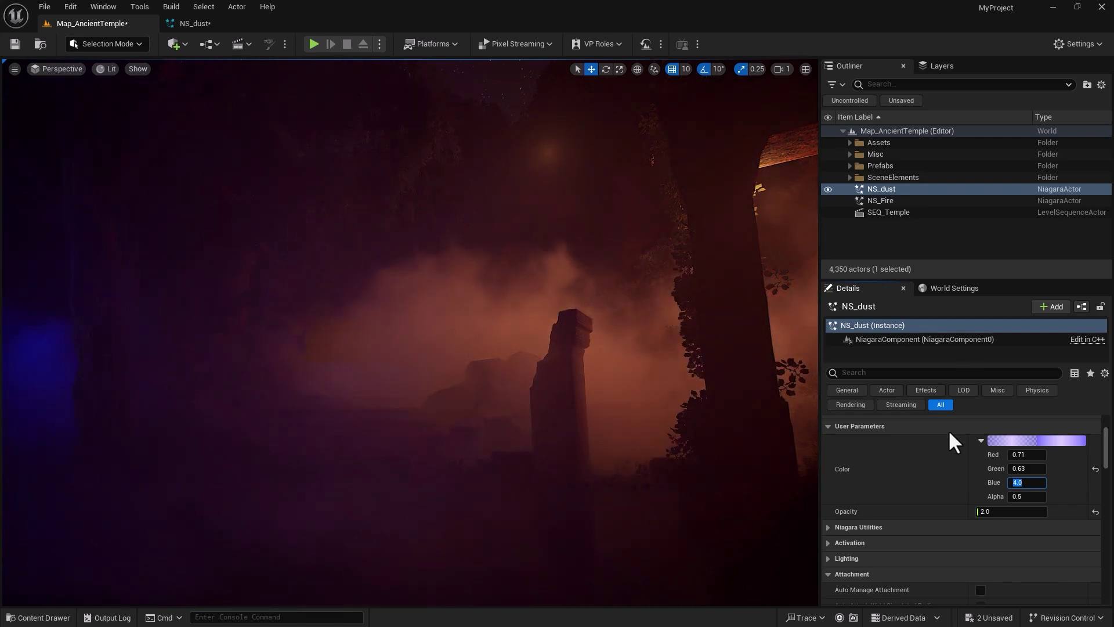
Reset the dust Color to its default, Blue back to 0.55, and return to NS_dust.
left_click(1095, 468)
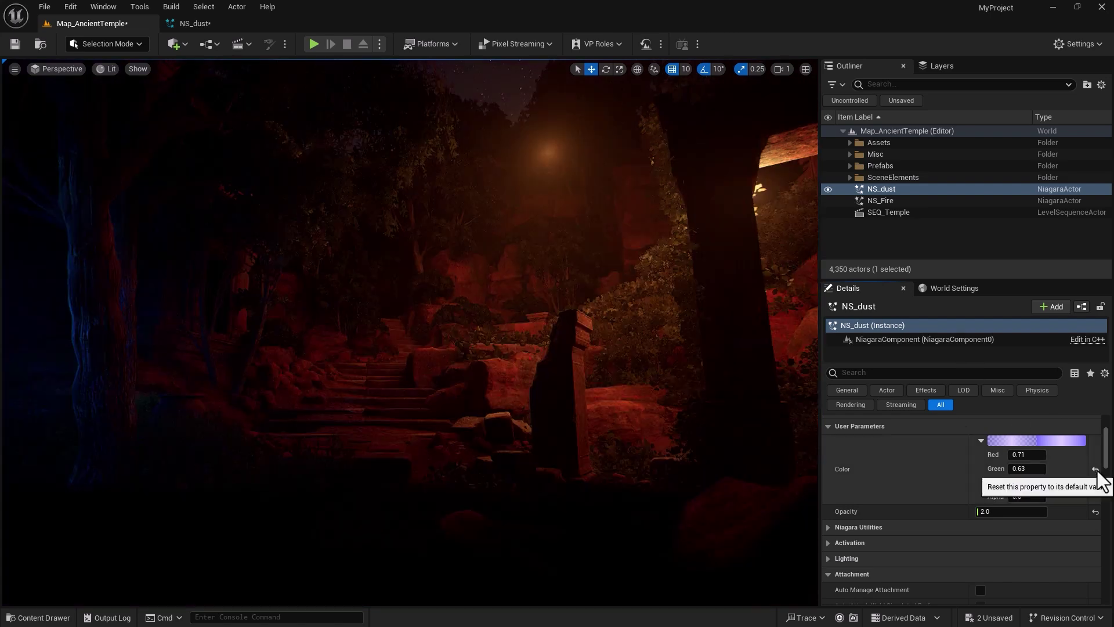
left_click(981, 441)
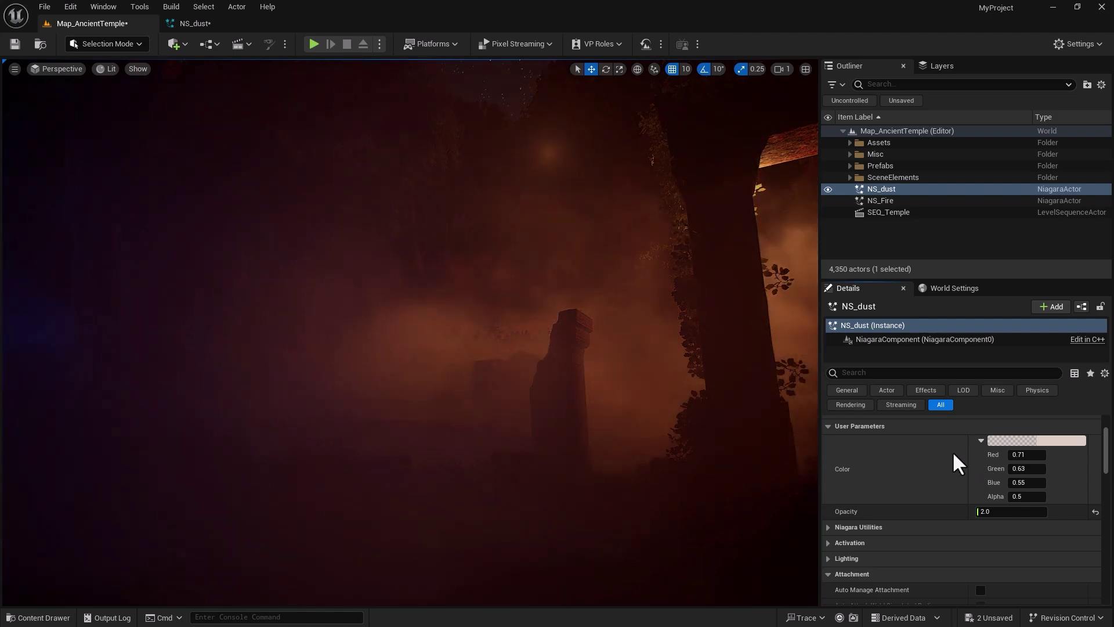
left_click(197, 23)
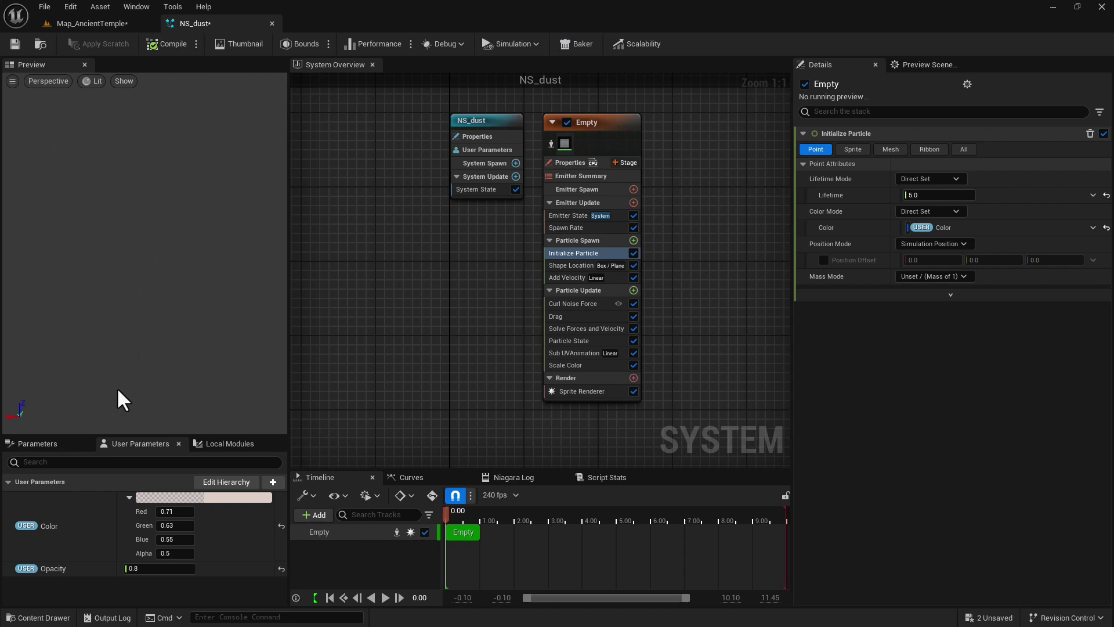
Collapse the Color parameter and show Initialize Particle's sprite size range of 800 to 1500.
left_click(128, 497)
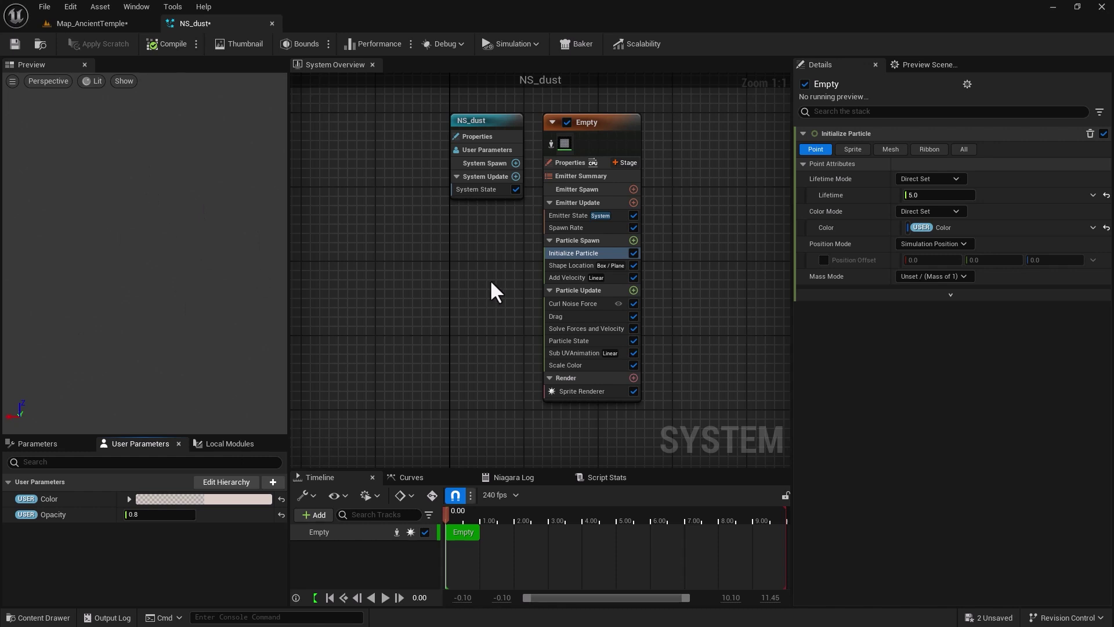
left_click(859, 150)
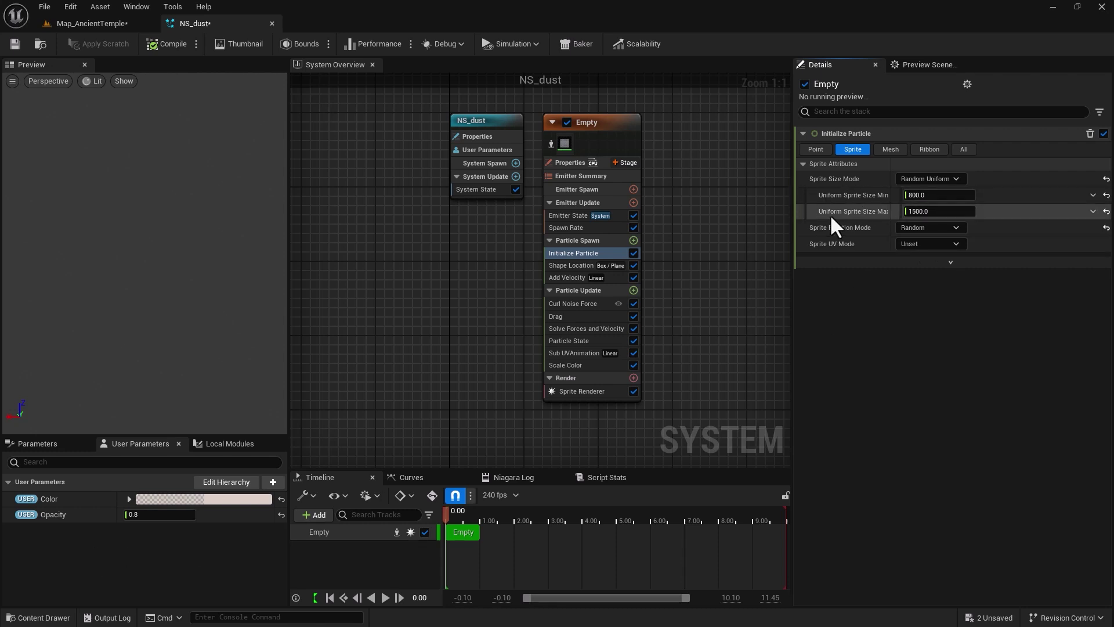
Add a float user parameter Size, bind it to Uniform Sprite Size Max, and set it to 1500.
left_click(277, 485)
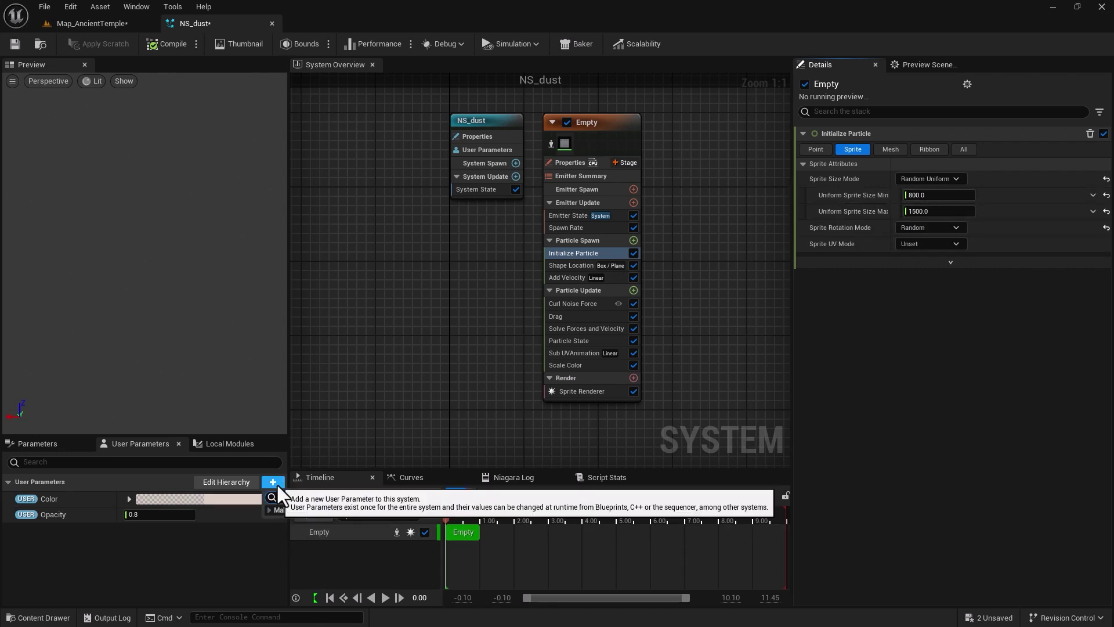
key("Return")
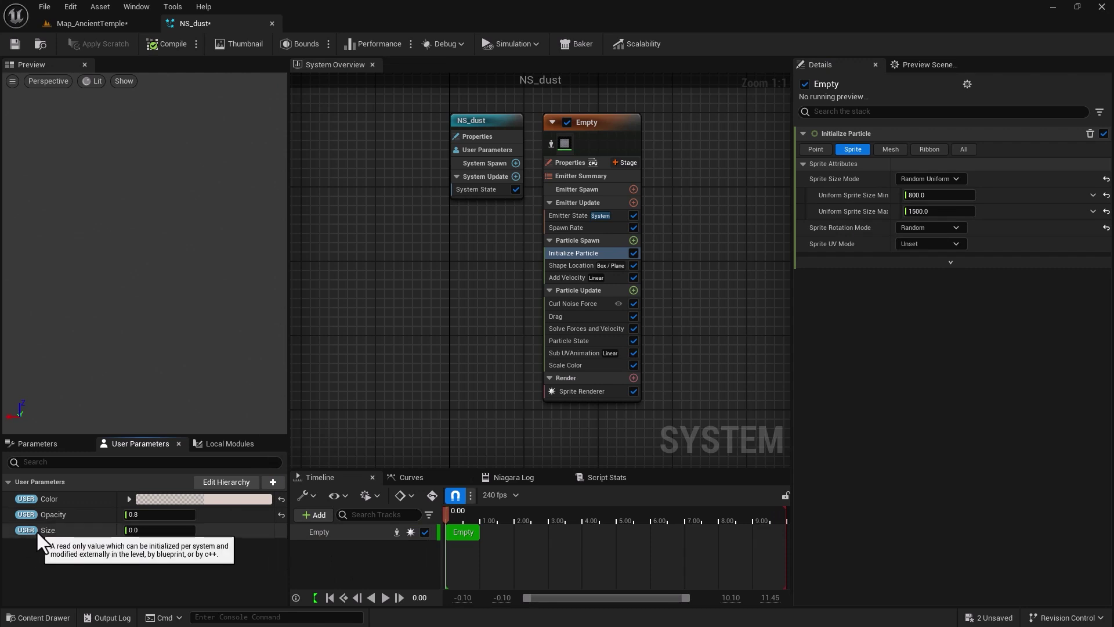
left_click_drag(36, 530, 906, 210)
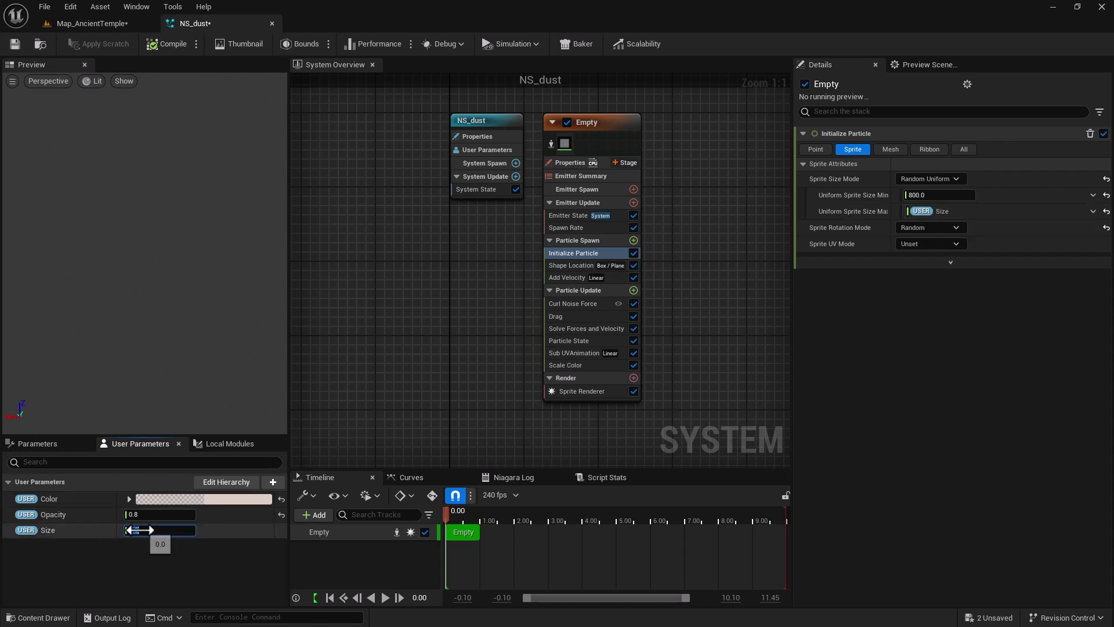
left_click_drag(139, 530, 144, 566)
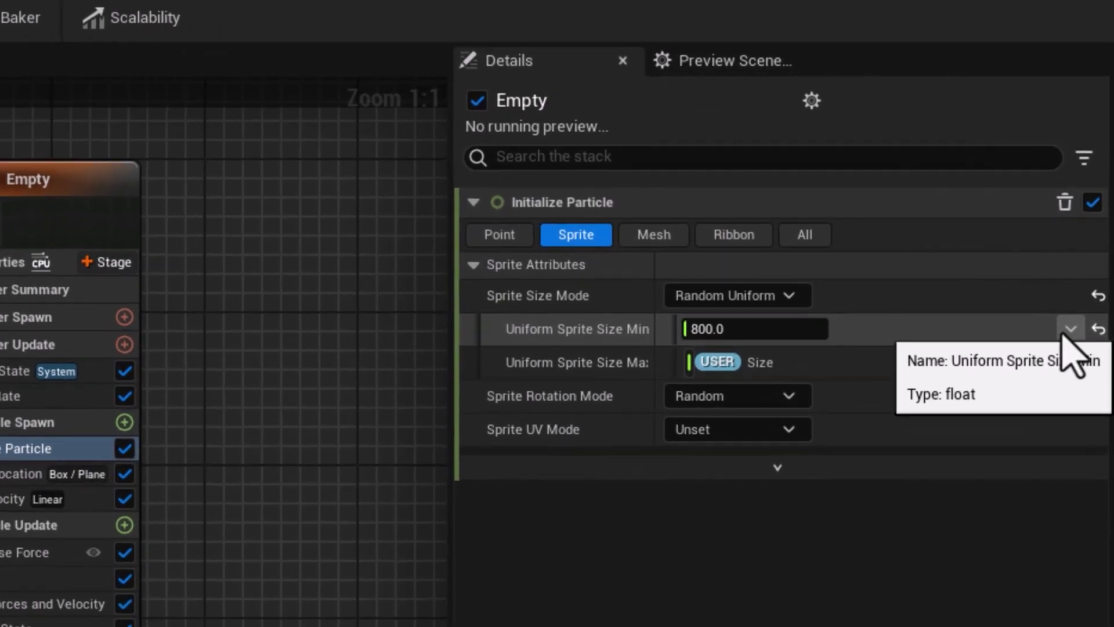
Drive Uniform Sprite Size Min with a Multiply Float of 0.8 times the Size parameter.
left_click(1077, 293)
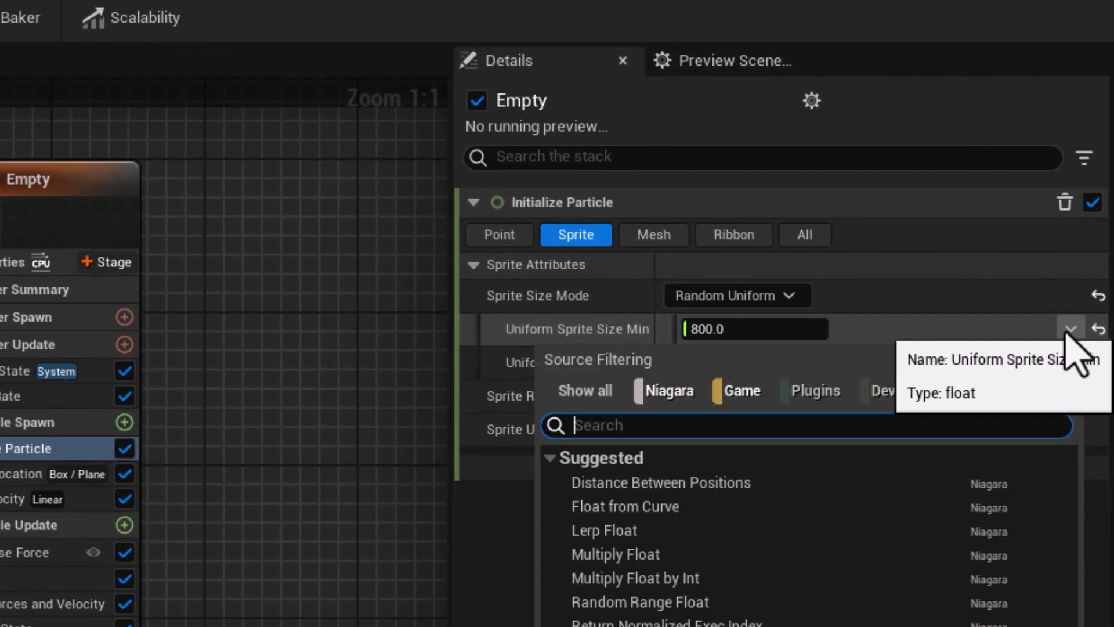
type("mu")
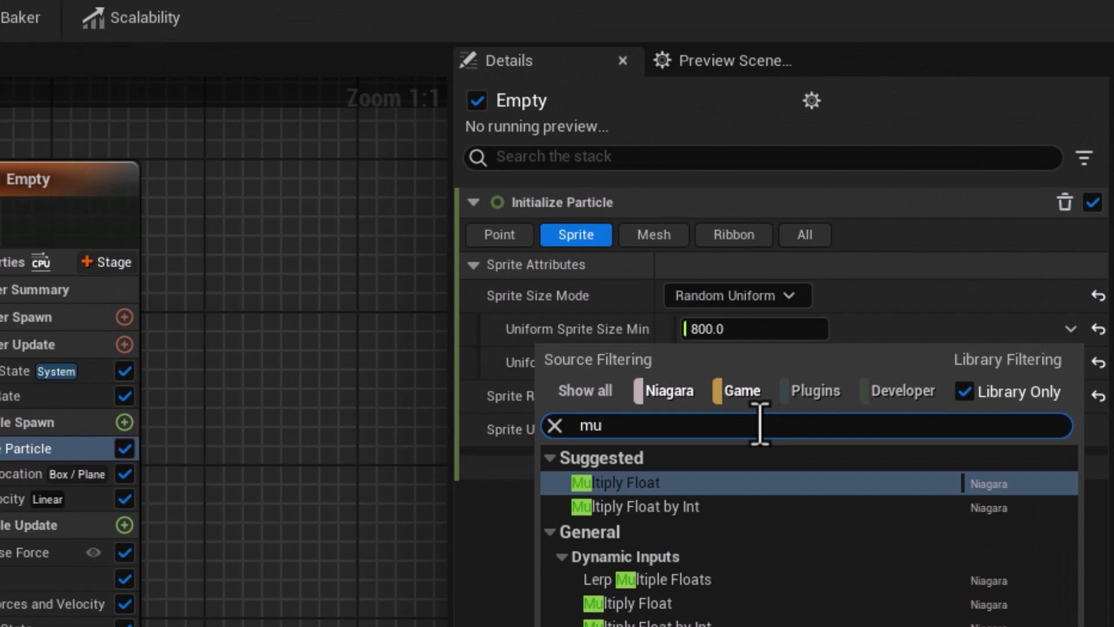
type("lt")
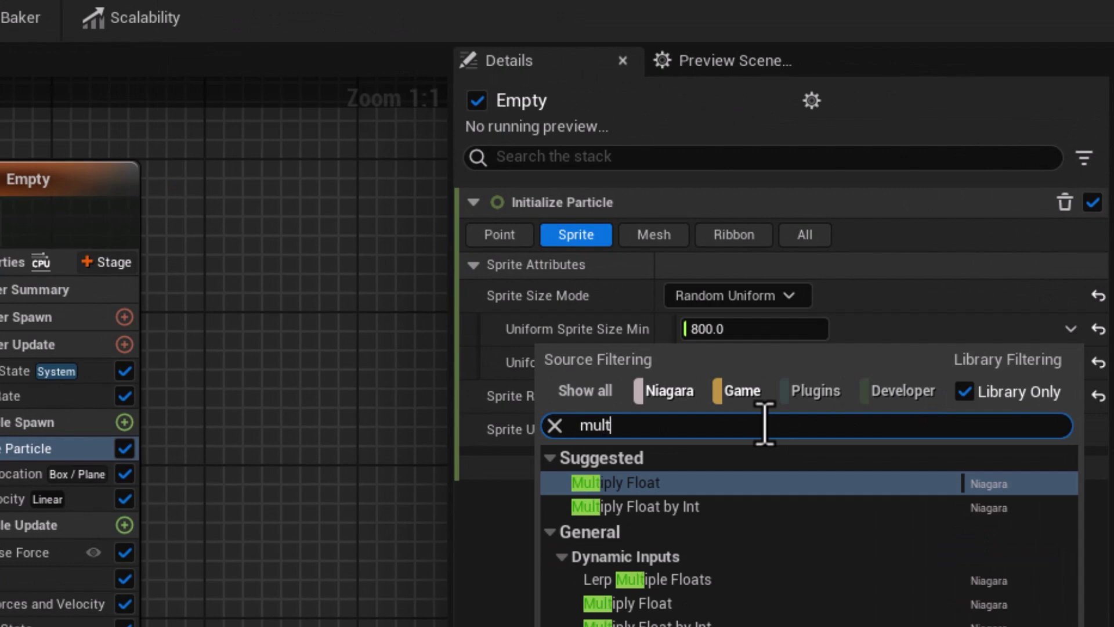
left_click(717, 482)
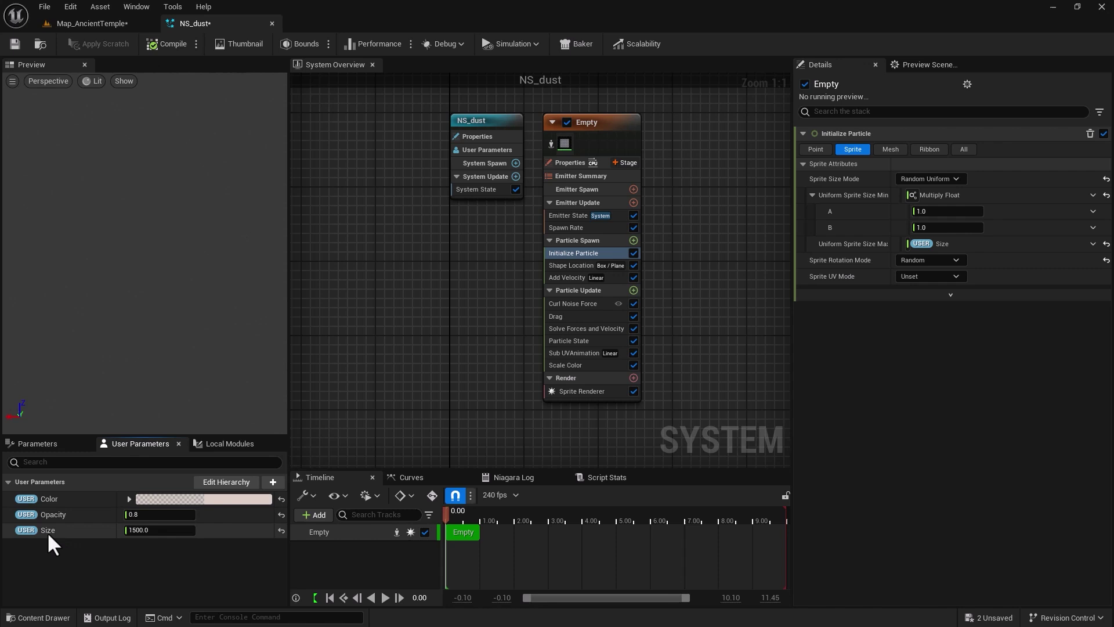
left_click_drag(49, 537, 915, 234)
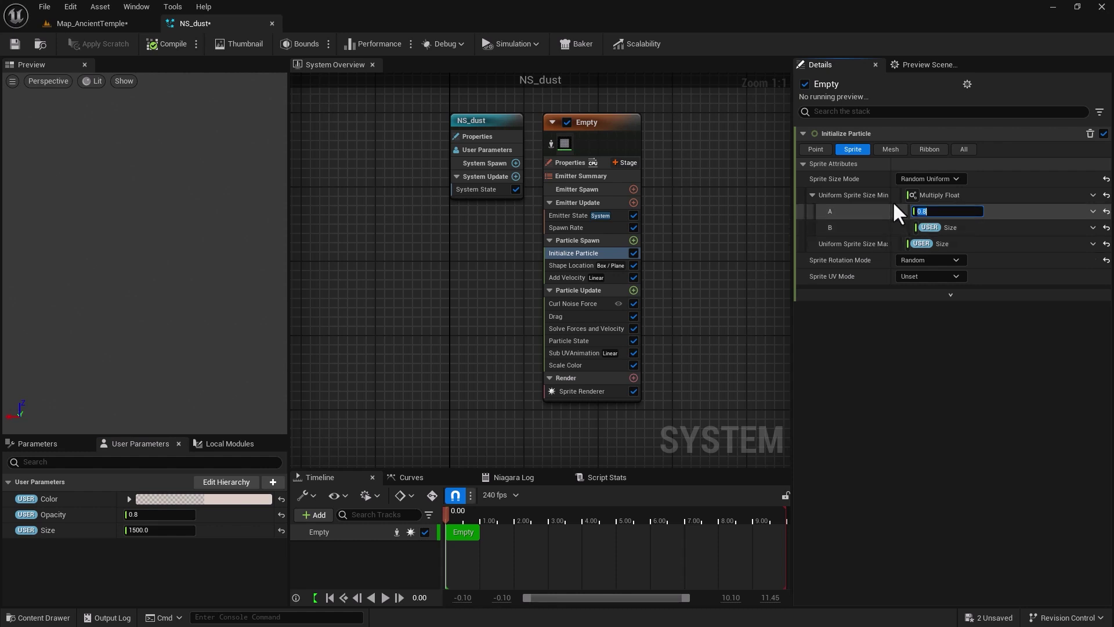
left_click(869, 343)
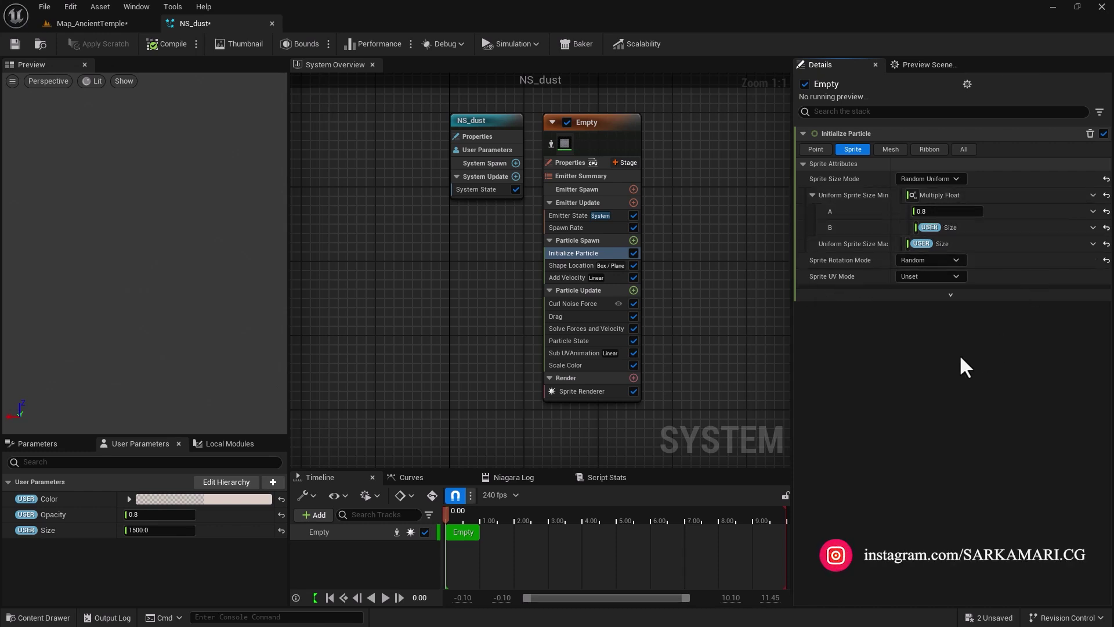
In Map_AncientTemple, give the placed NS_dust actor Opacity 1.5 and Size 800, then reopen NS_dust.
left_click(112, 24)
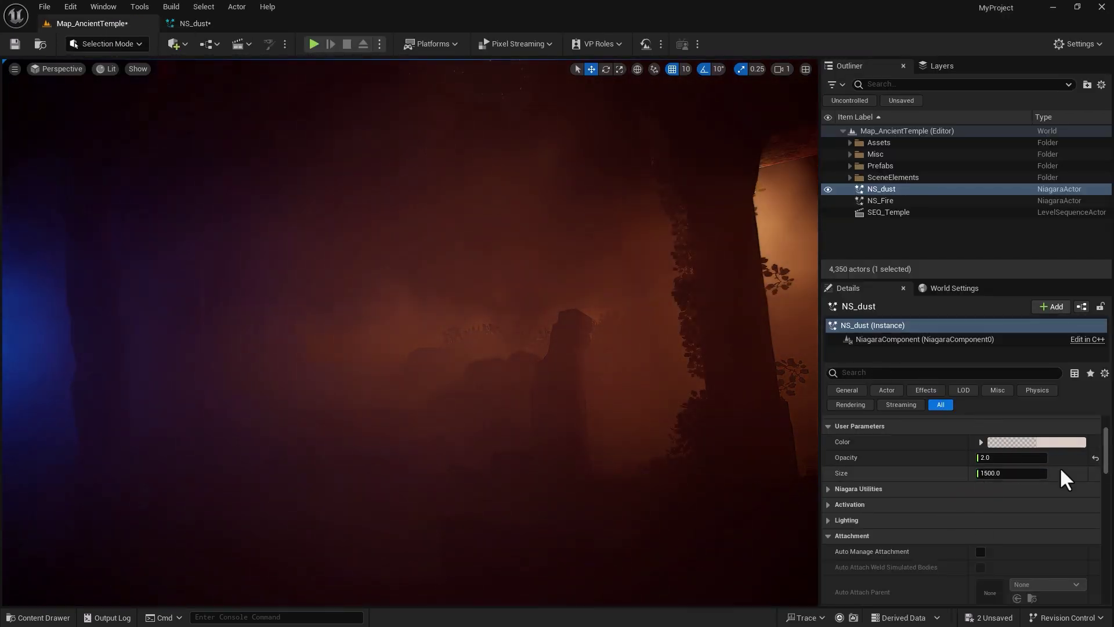
left_click(1096, 459)
left_click(1000, 458)
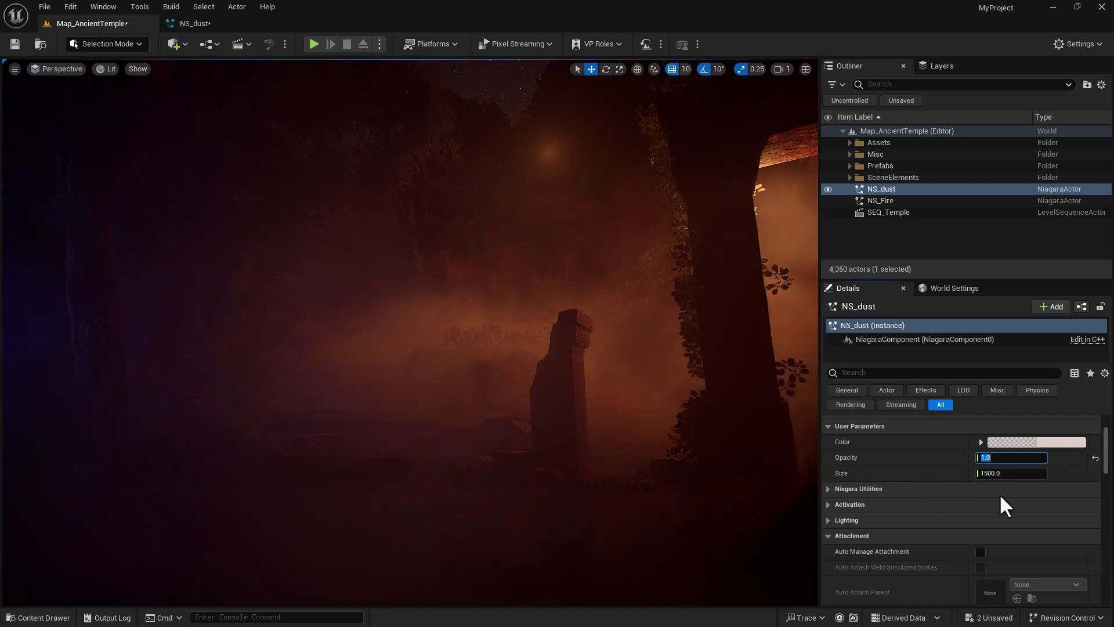
left_click(999, 473)
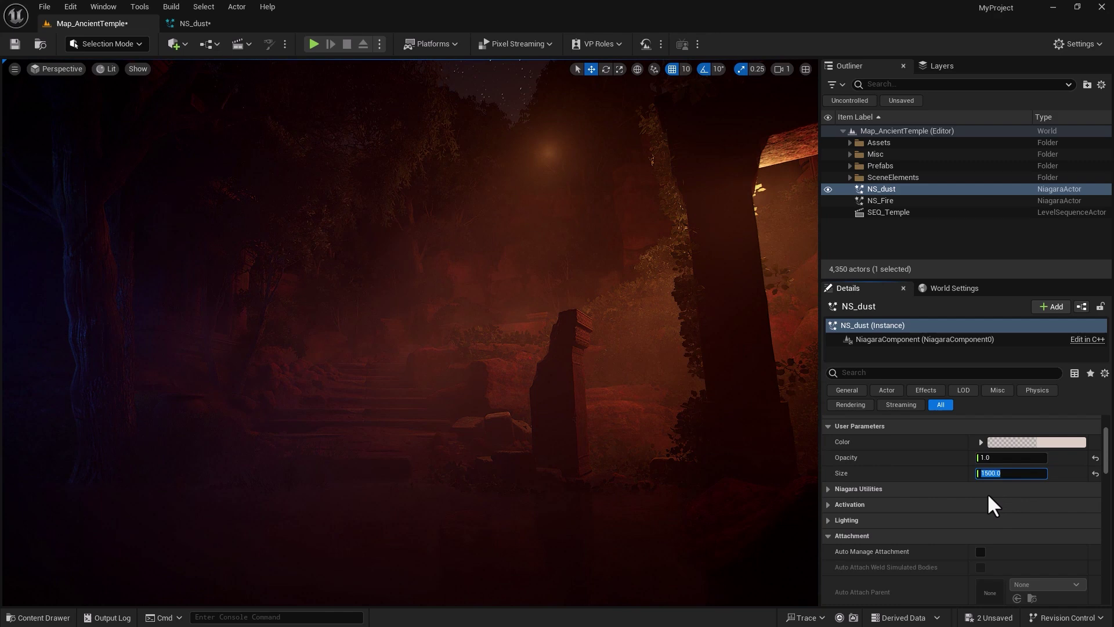
type("10")
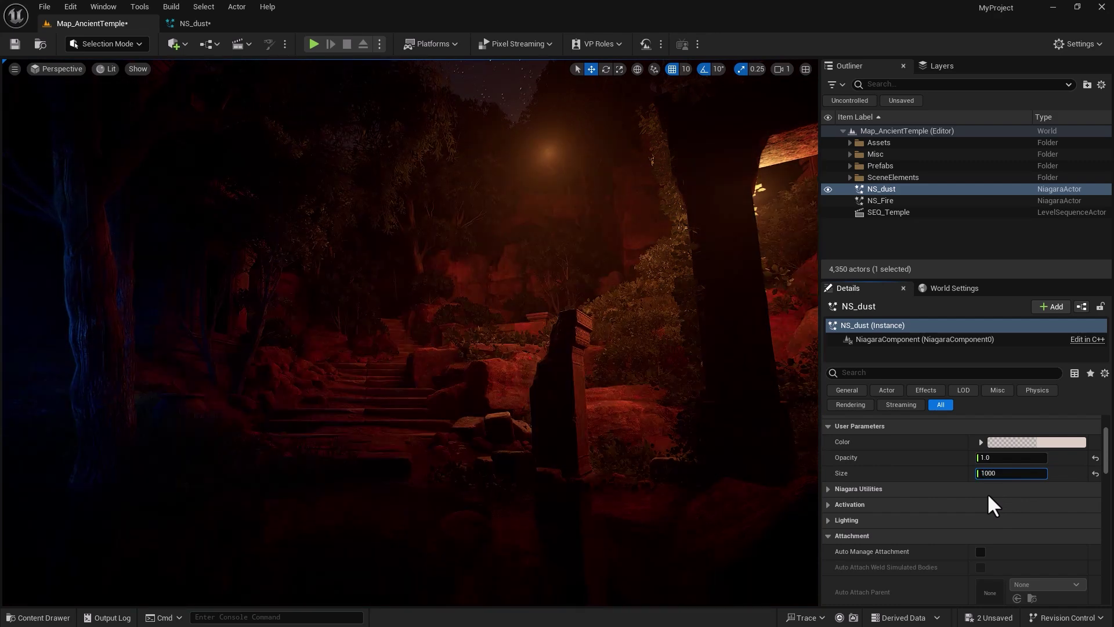
key("Return")
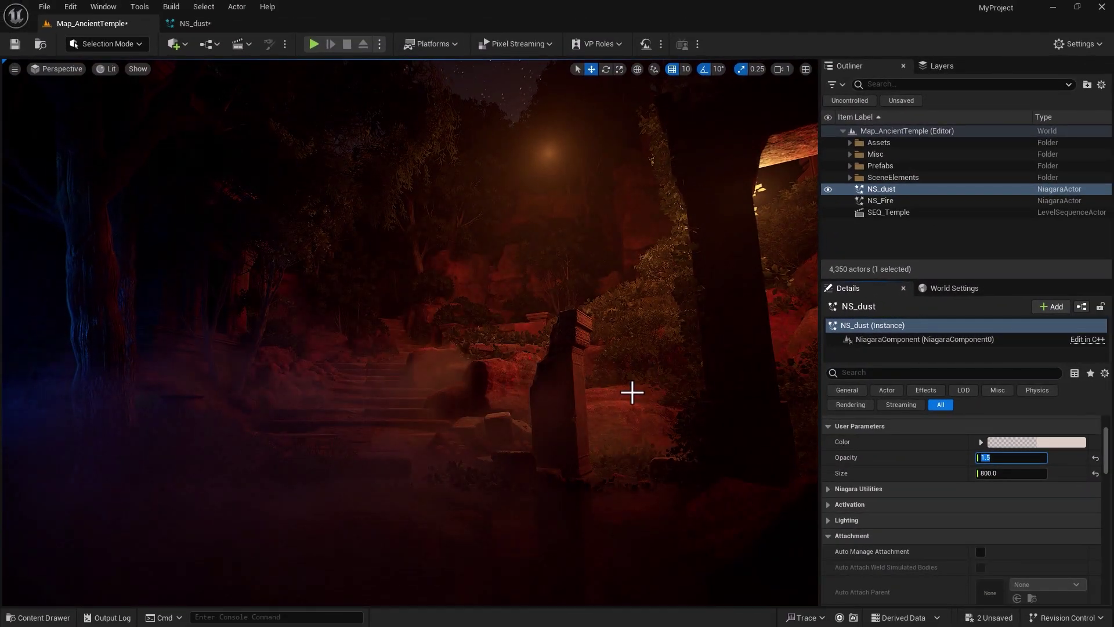
left_click(194, 23)
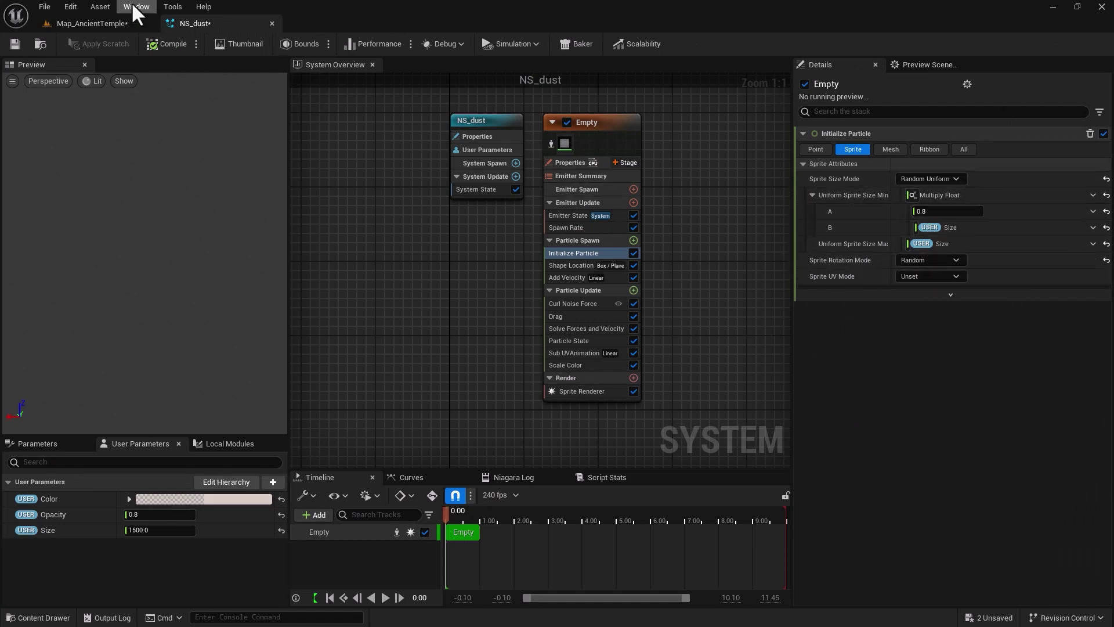
Switch back to the Map_AncientTemple level to view the reddish dust fog.
left_click(92, 23)
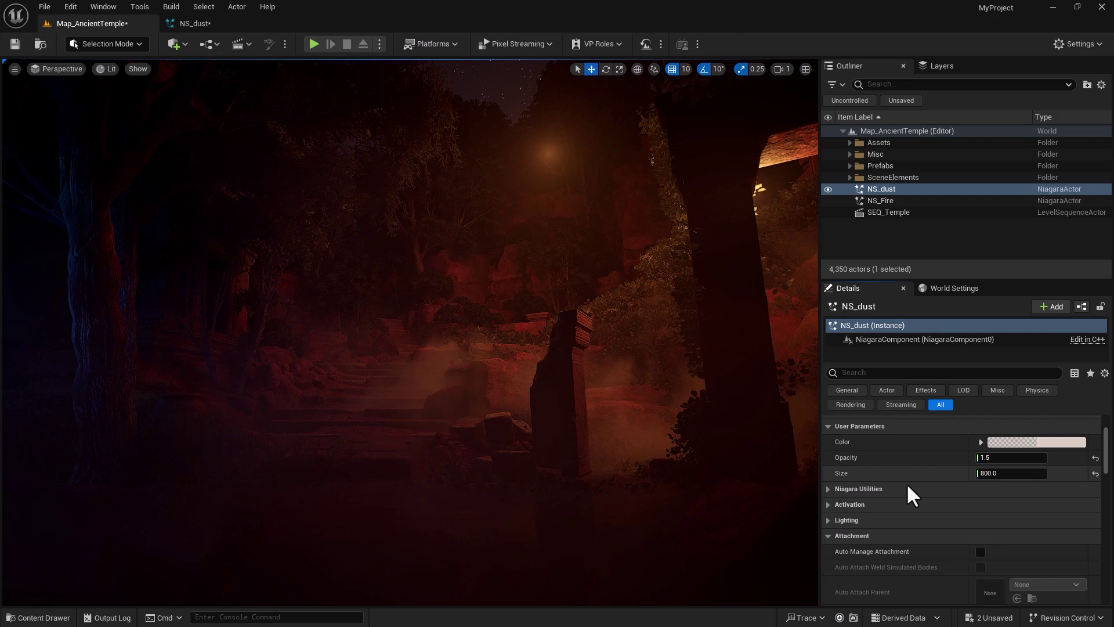